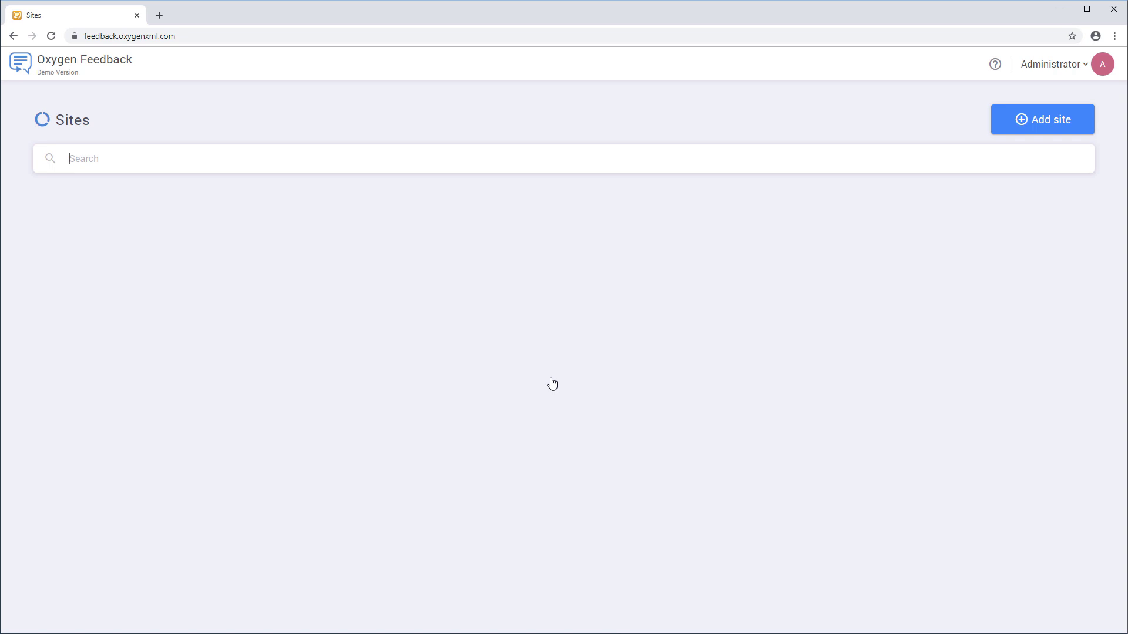
- On the Sites page, start the Add site wizard for a new feedback site
left_click(1046, 125)
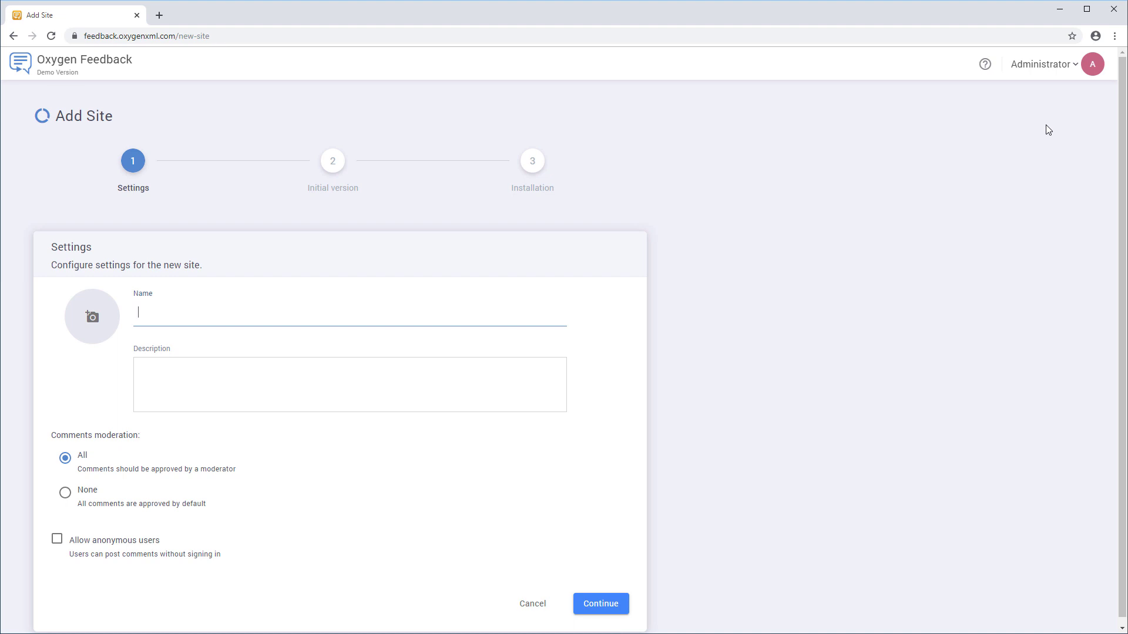
- Name the site Flowers, describe it as 'WebHelp output for my Flowers project', and use LogoFlowers.png as logo
type("Flowers")
left_click(443, 372)
type("WebHelp output for my Flowers project")
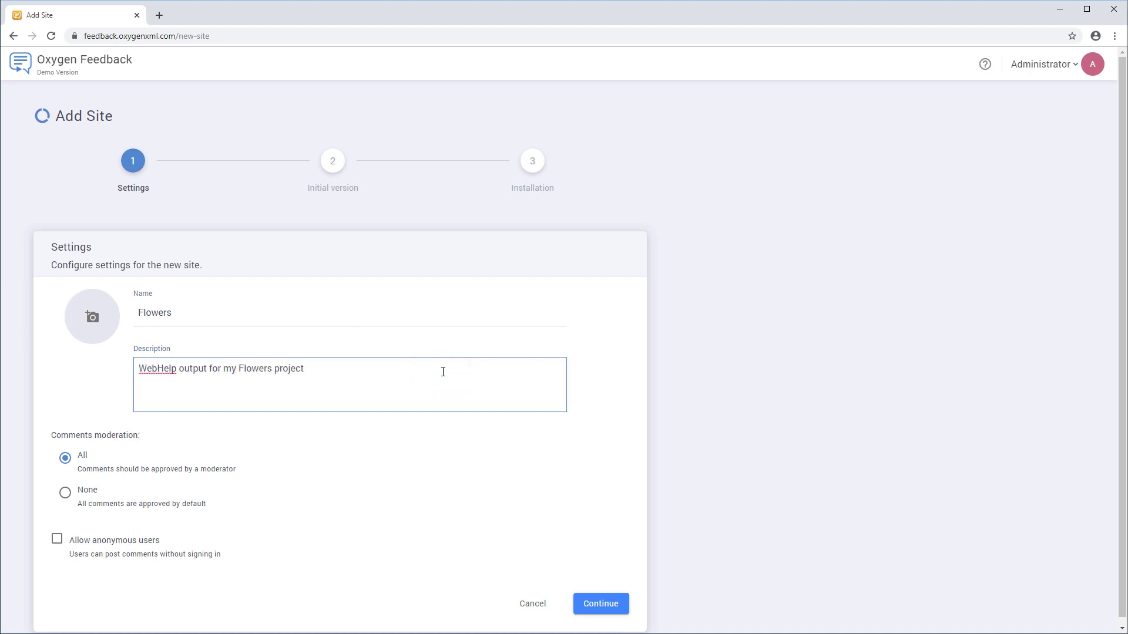
left_click(97, 321)
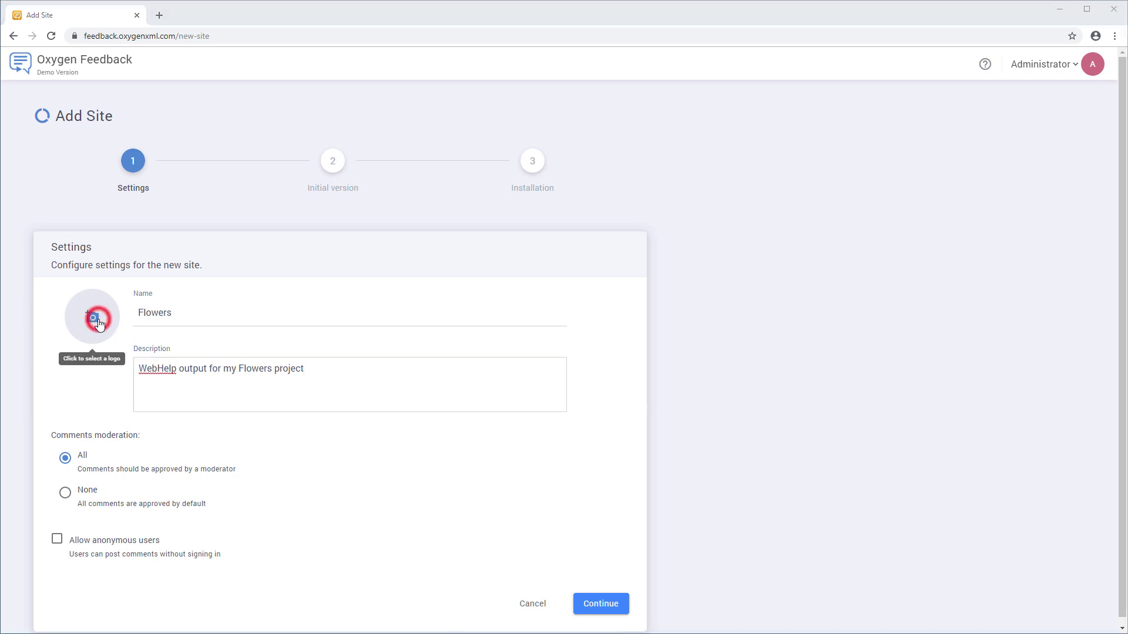
left_click(253, 101)
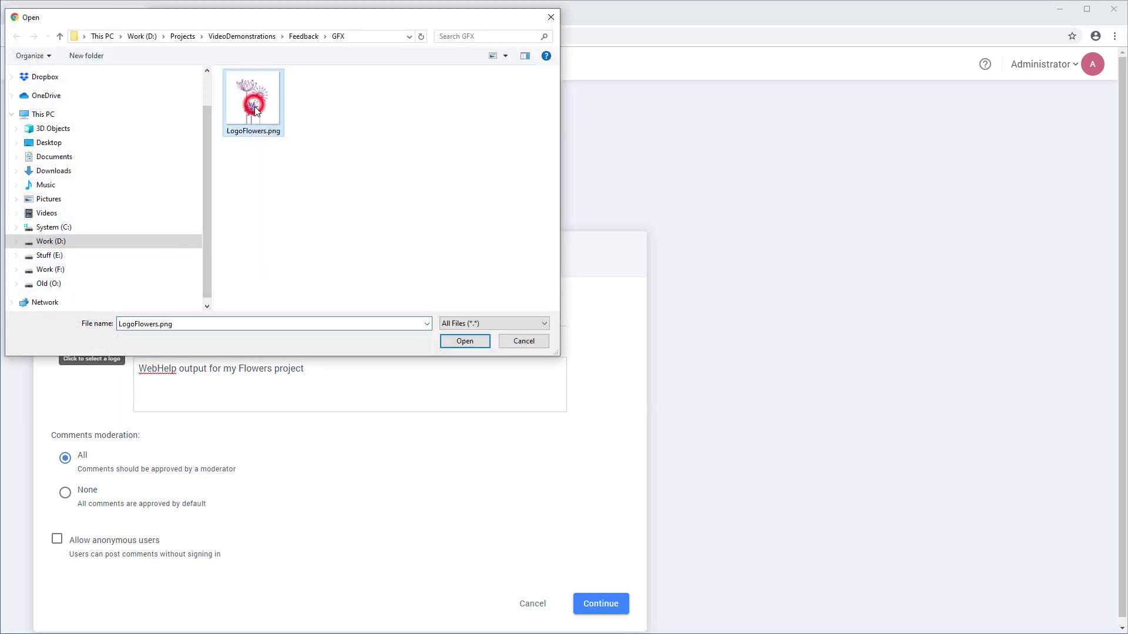
left_click(458, 338)
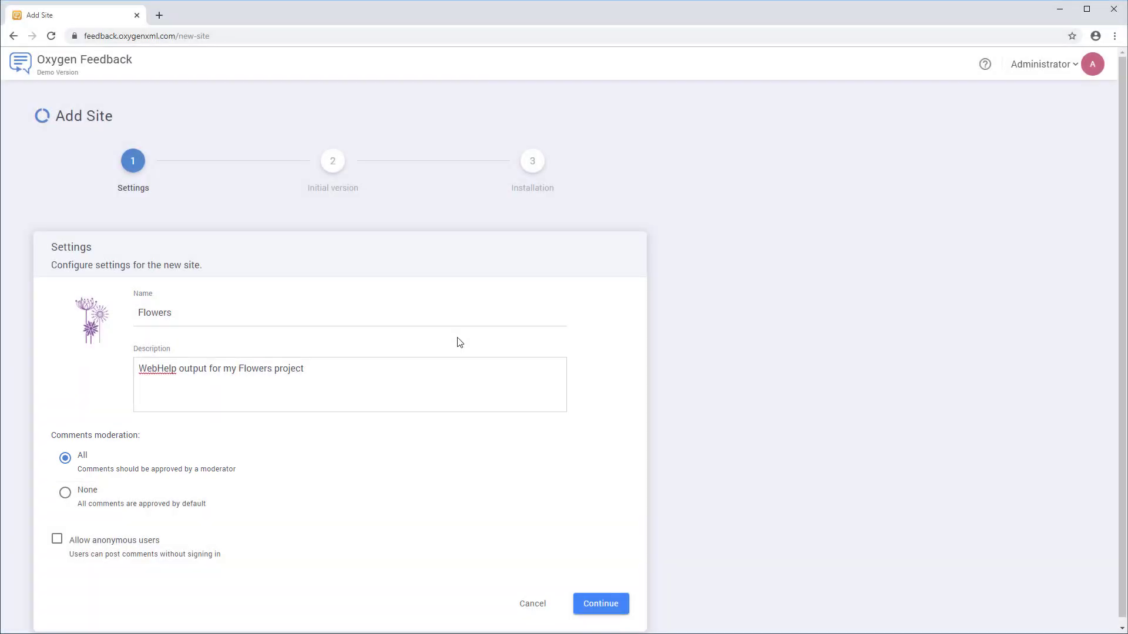
left_click(601, 605)
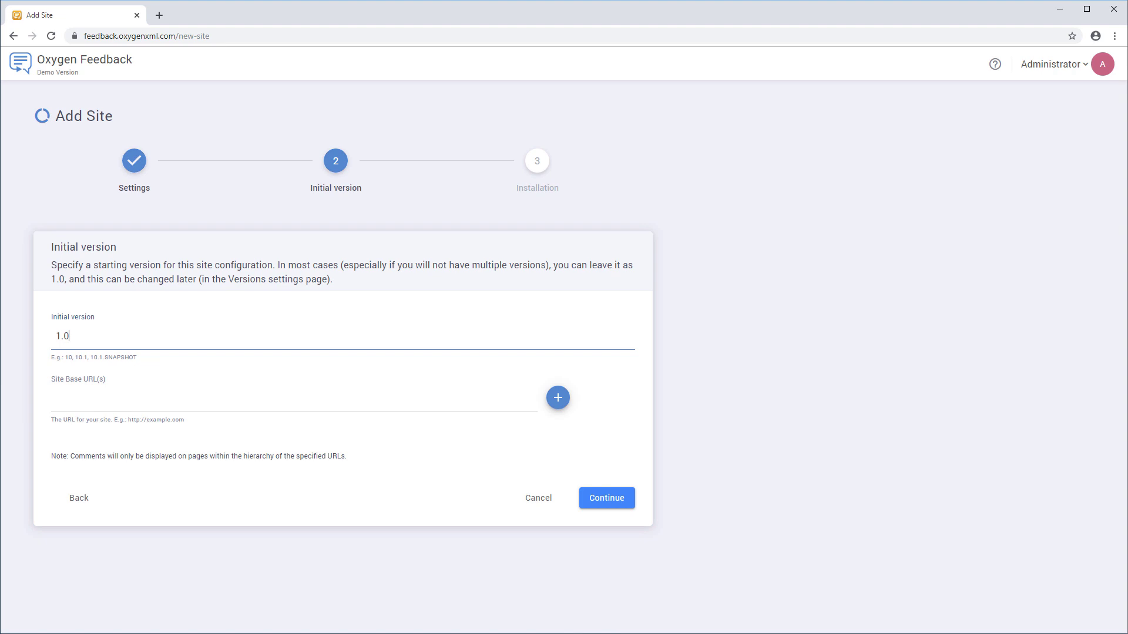
left_click(66, 405)
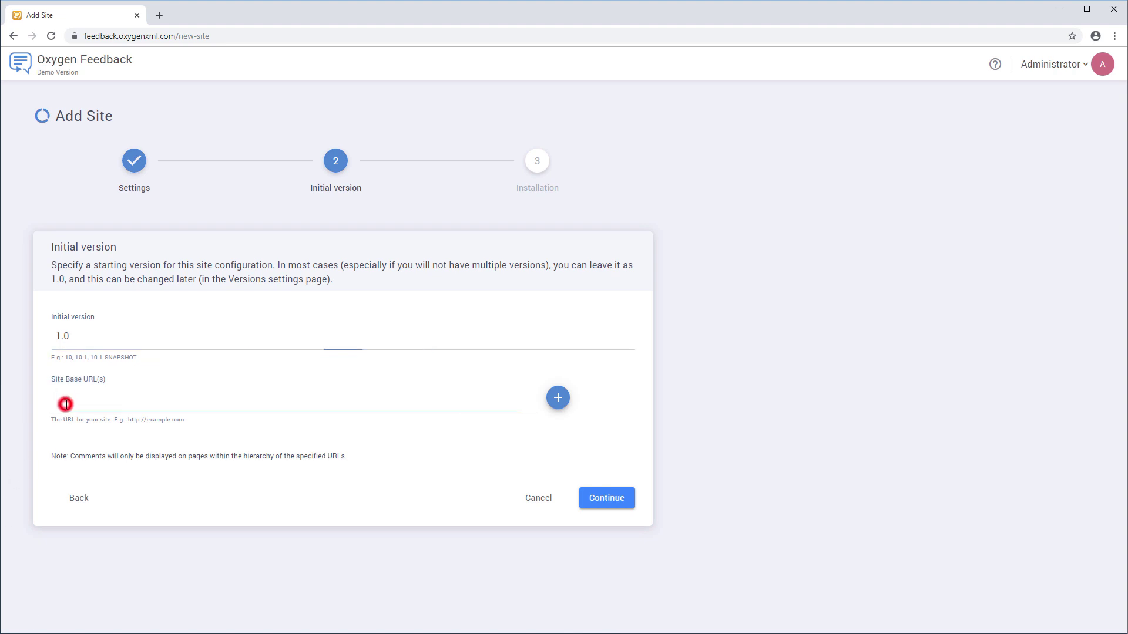
type("http://oxygenxml.com/flowers")
left_click(588, 497)
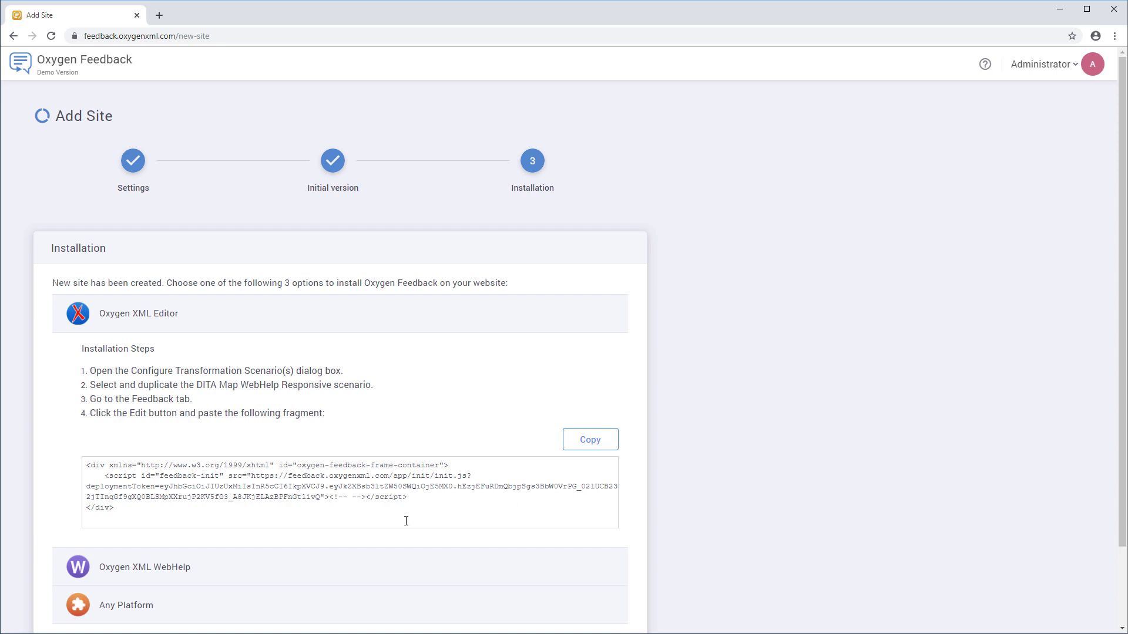
- Expand the Oxygen XML WebHelp, Any Platform, and Oxygen XML Editor installation instructions
left_click(181, 567)
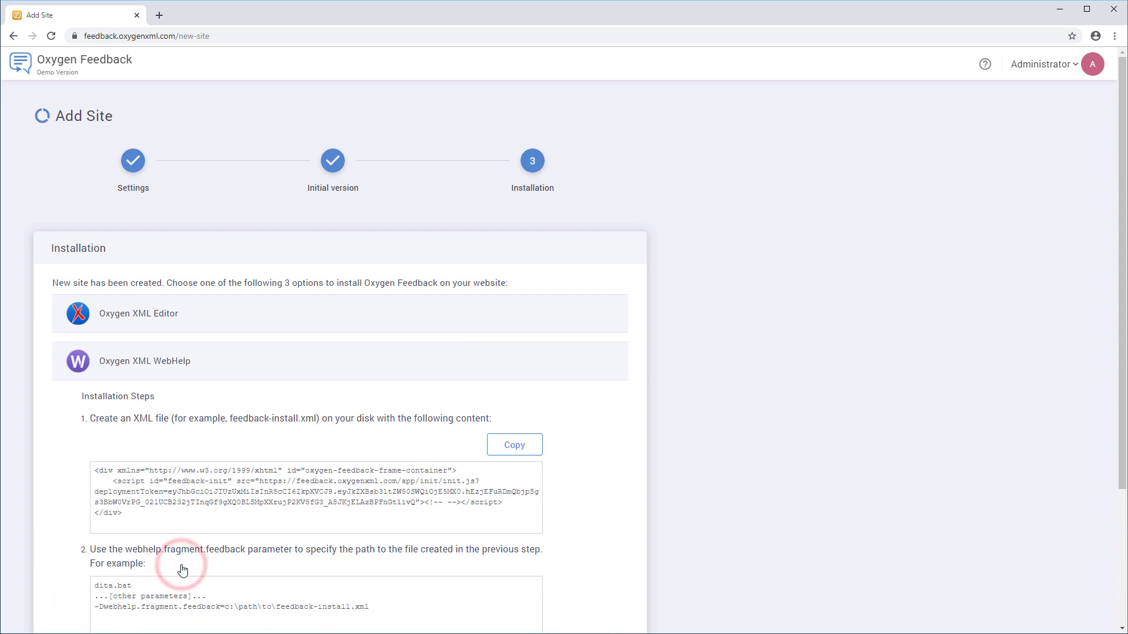
scroll(182, 568, "down", 3)
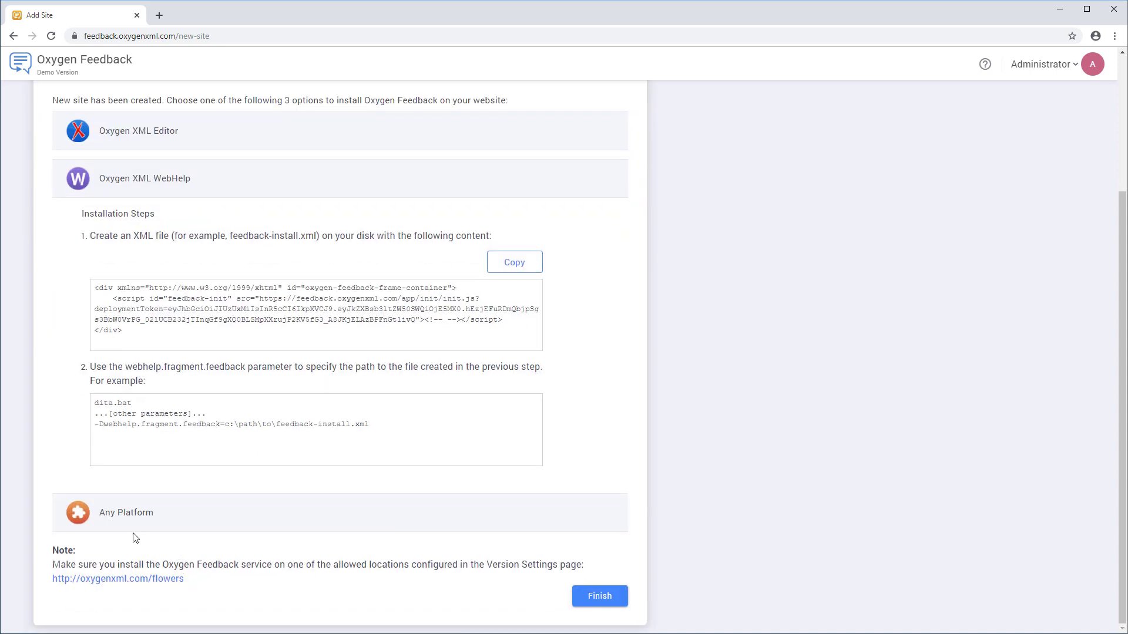
left_click(125, 514)
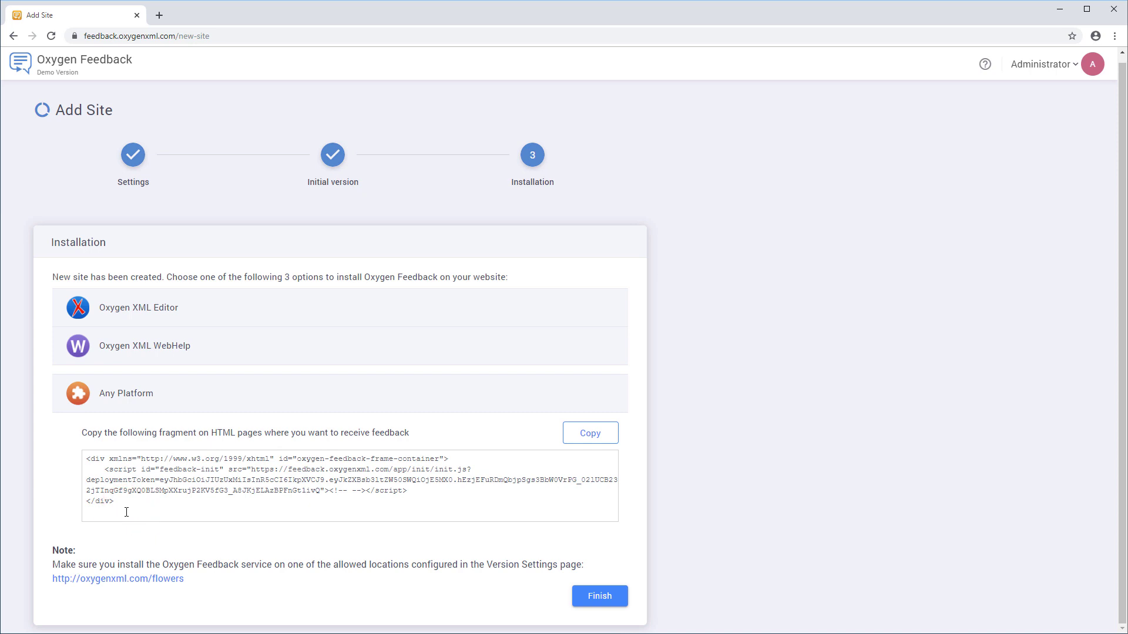
left_click(131, 308)
scroll(131, 305, "down", 2)
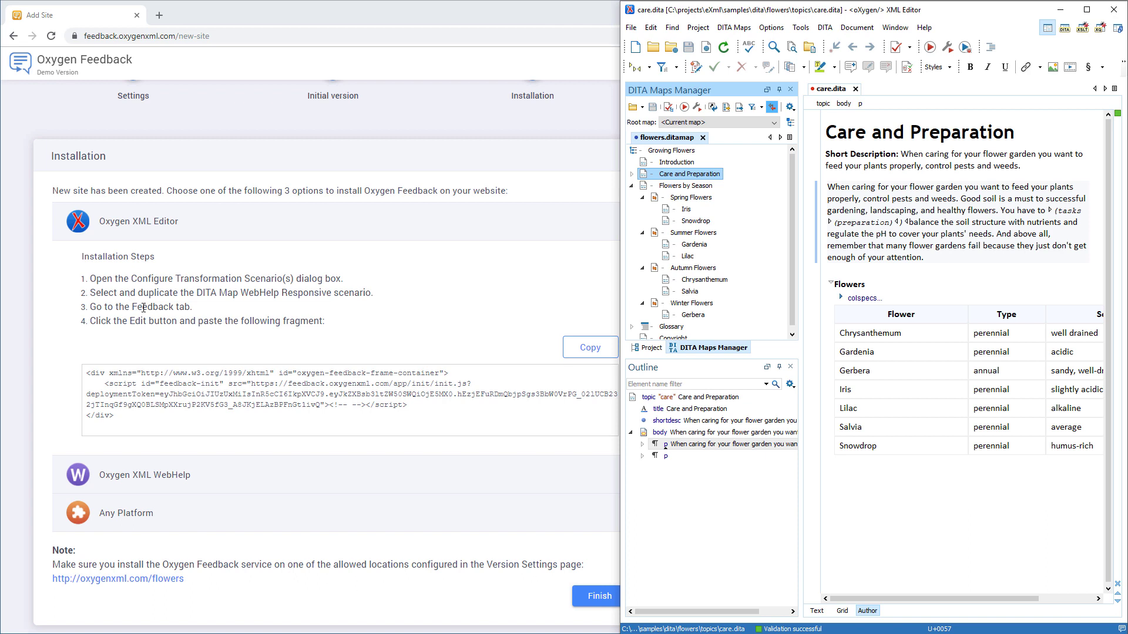
- Duplicate the DITA Map WebHelp Responsive transformation scenario and show its Feedback settings
left_click(697, 107)
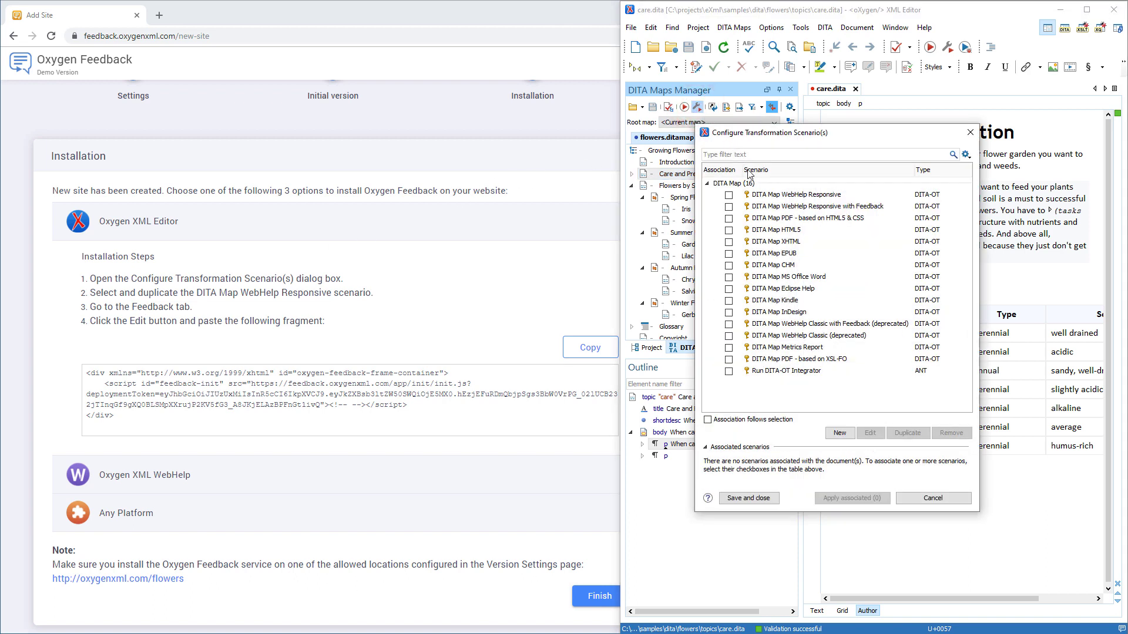
left_click(772, 196)
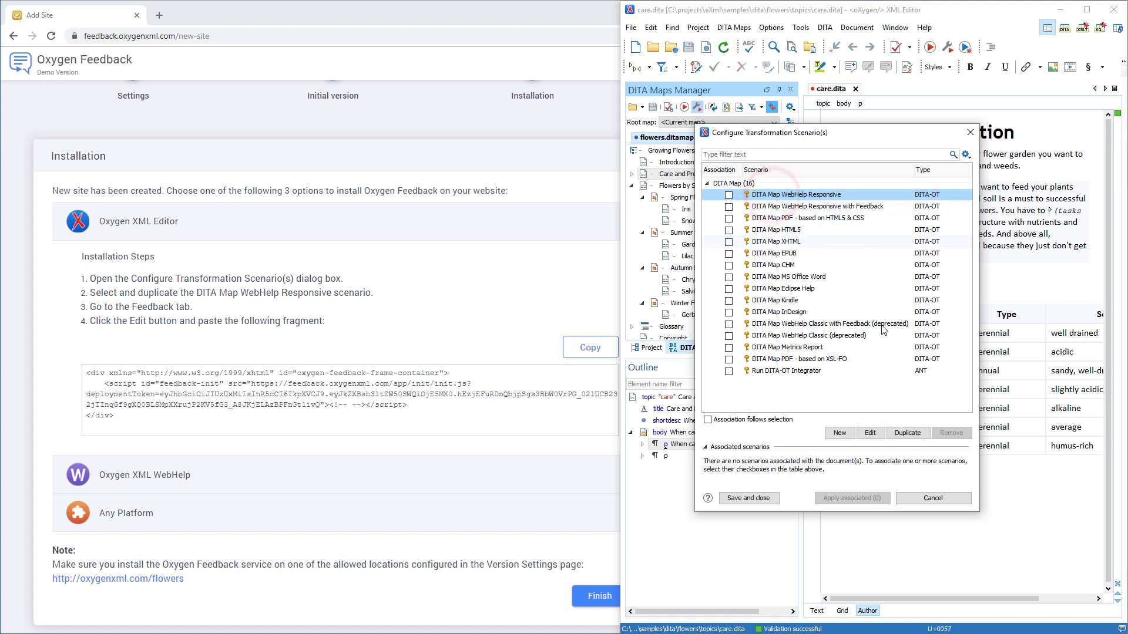
left_click(910, 433)
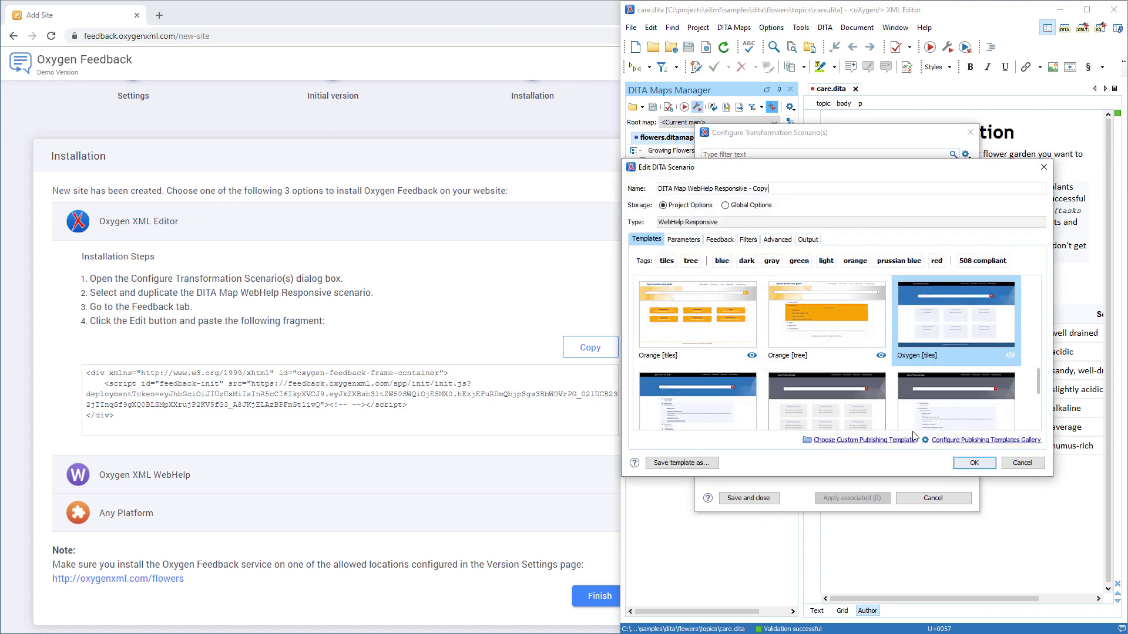
left_click(720, 240)
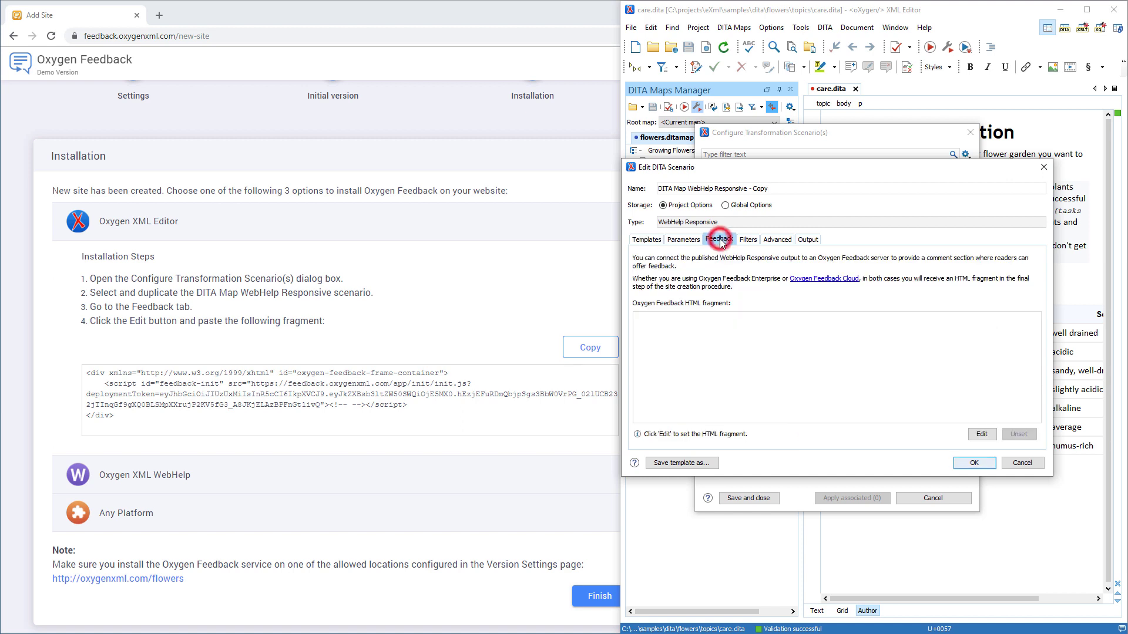
- Paste the copied Oxygen Feedback installation fragment into the scenario and run it on flowers.ditamap
left_click(981, 435)
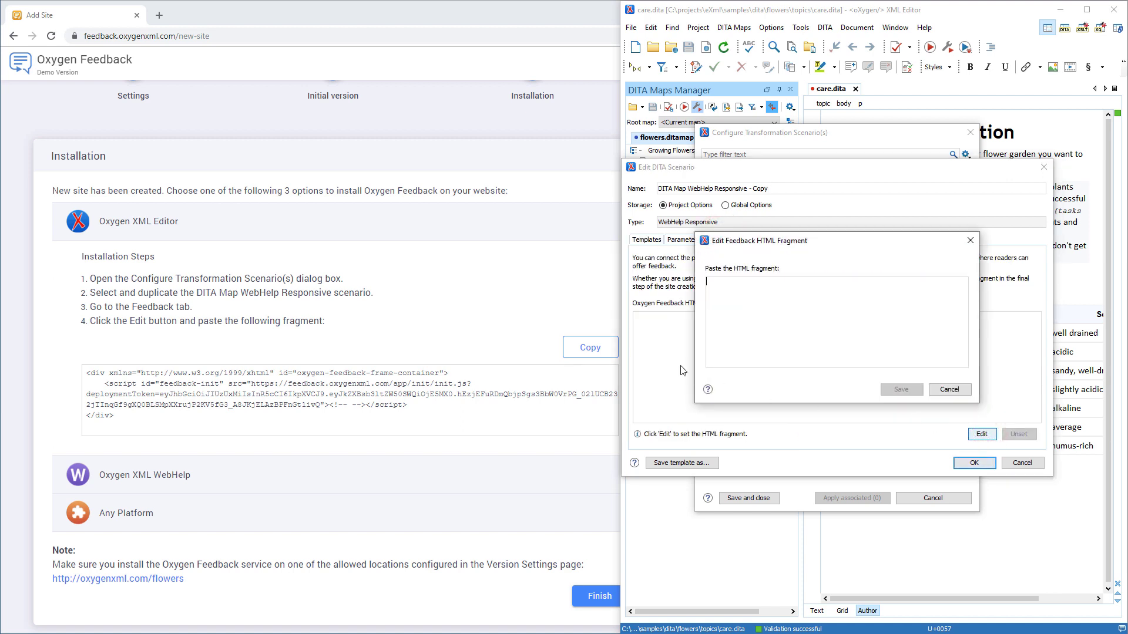
left_click(609, 347)
key("alt+Tab")
left_click(729, 301)
key("ctrl+v")
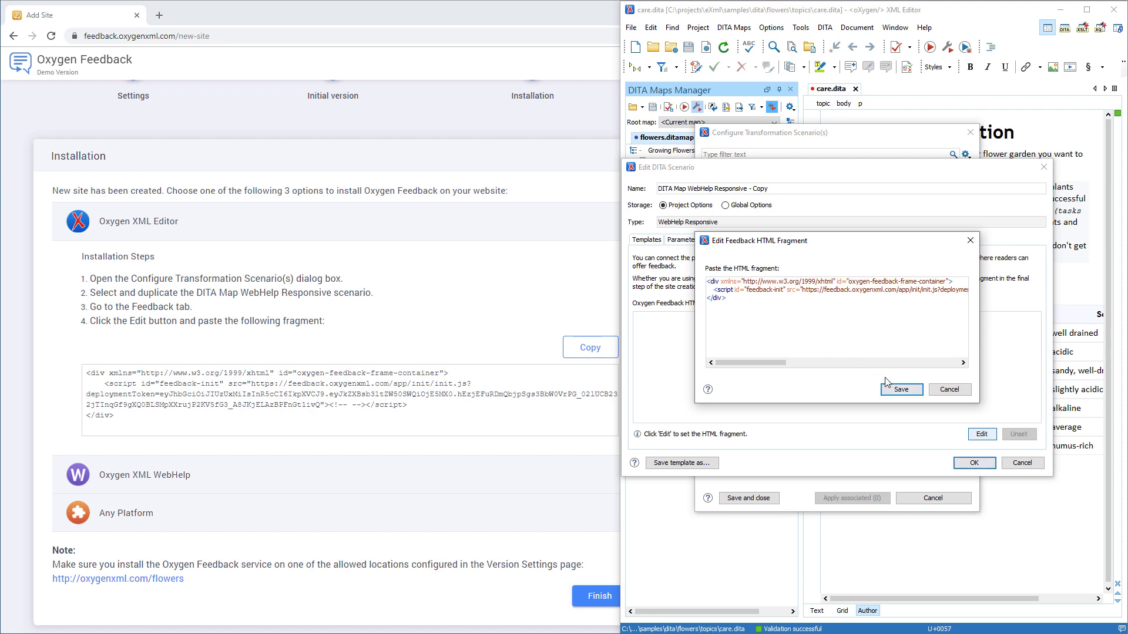
left_click(893, 389)
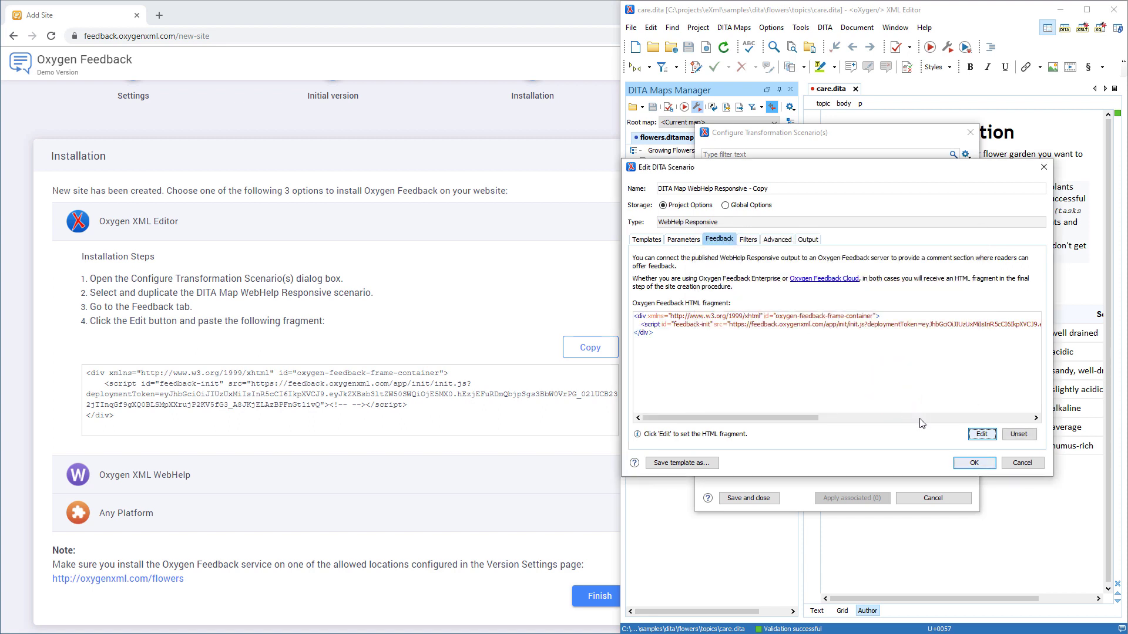
left_click(964, 464)
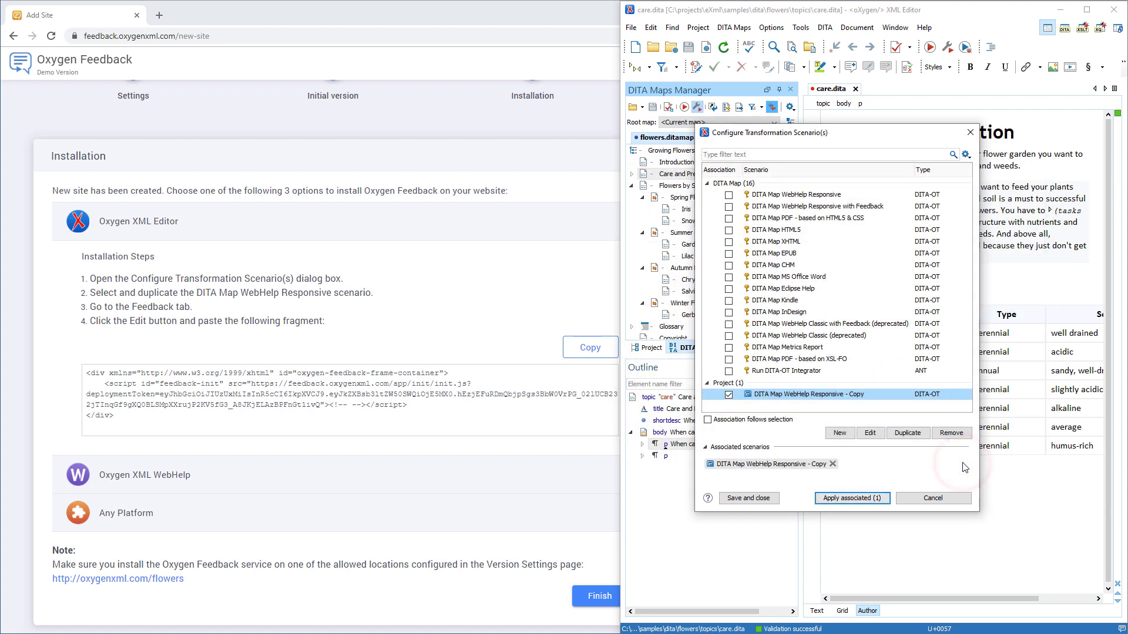
left_click(868, 498)
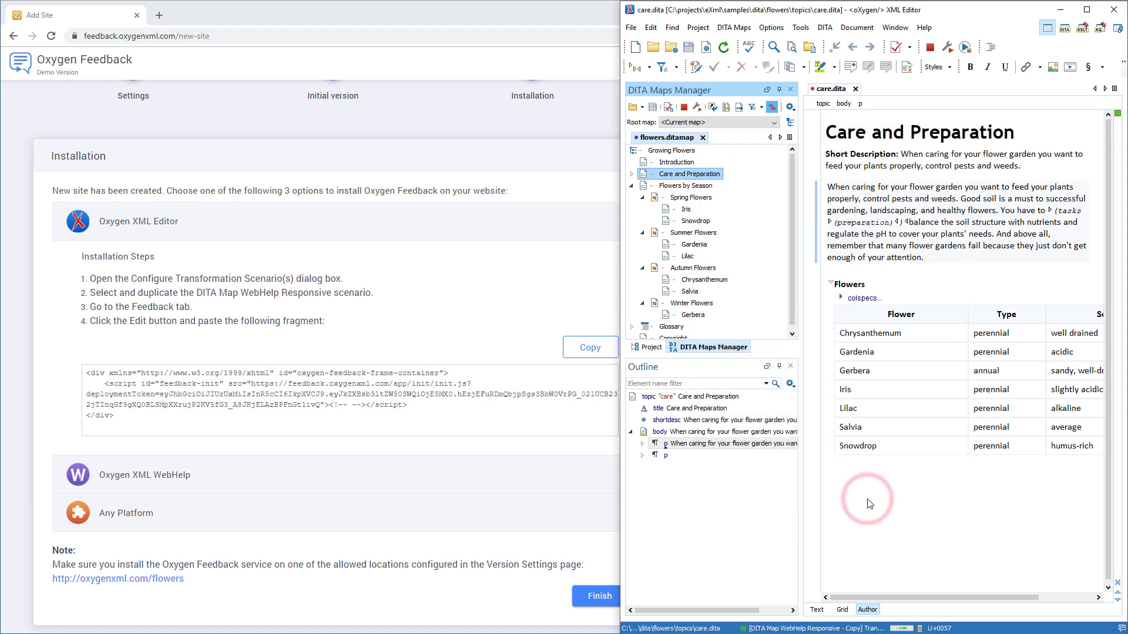
key("alt+Tab")
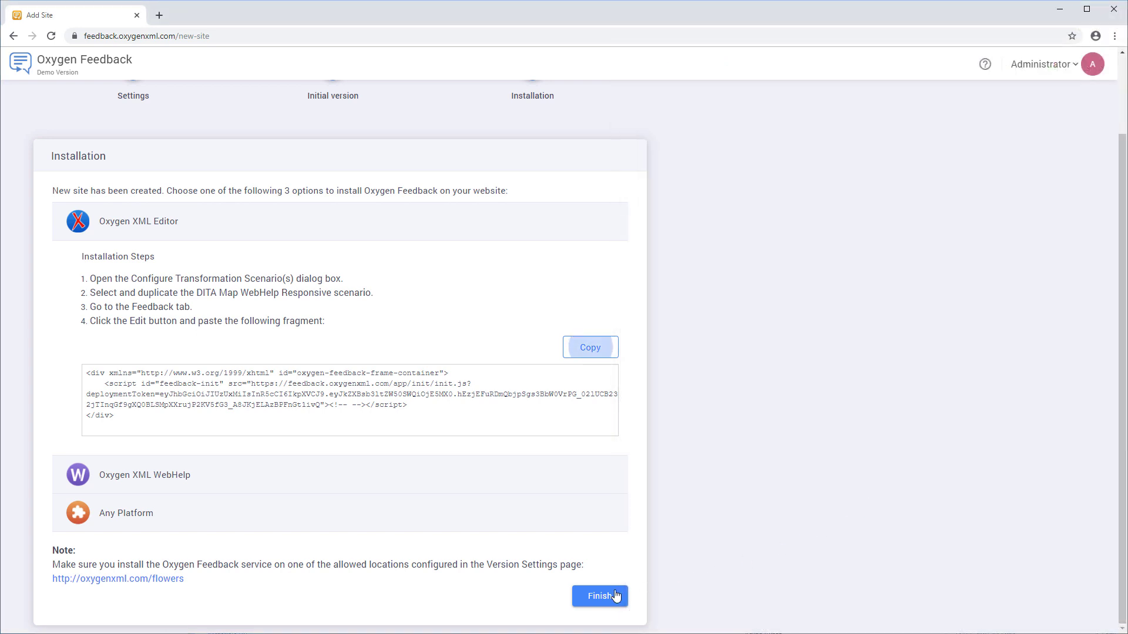
- Finish the Flowers site setup and open the published Care and Preparation topic
left_click(614, 597)
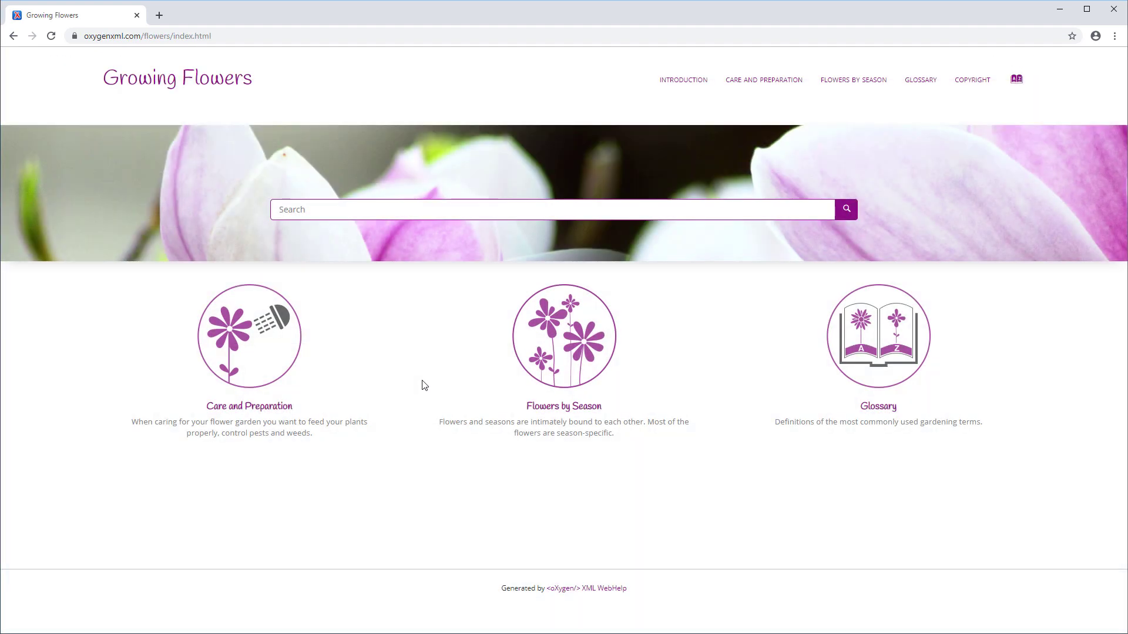
left_click(283, 408)
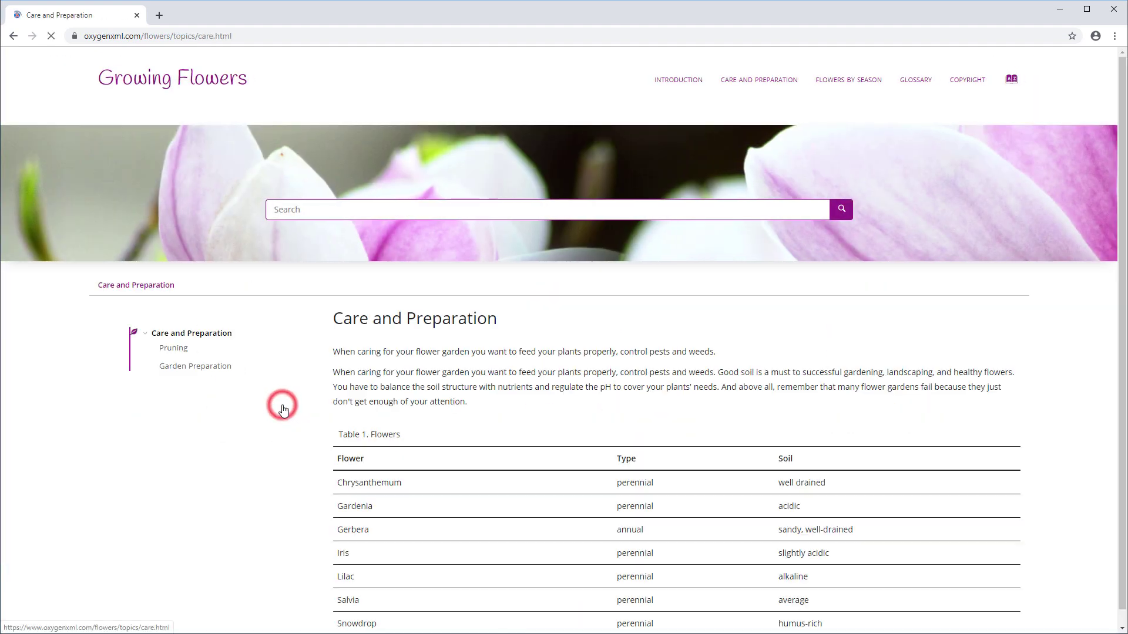
scroll(283, 410, "down", 4)
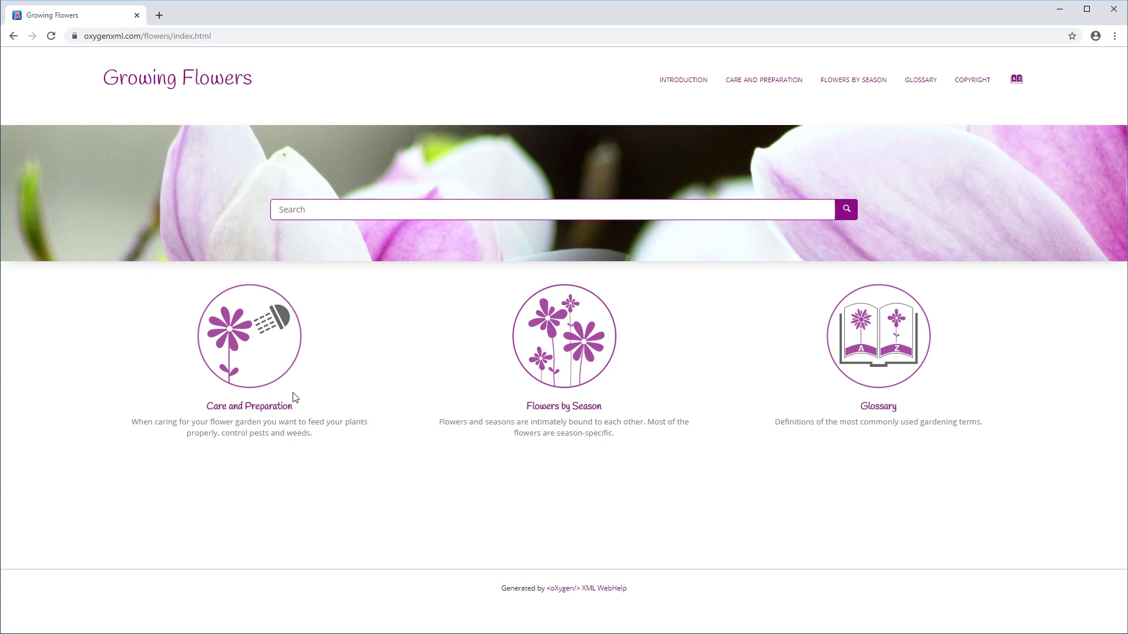
left_click(271, 407)
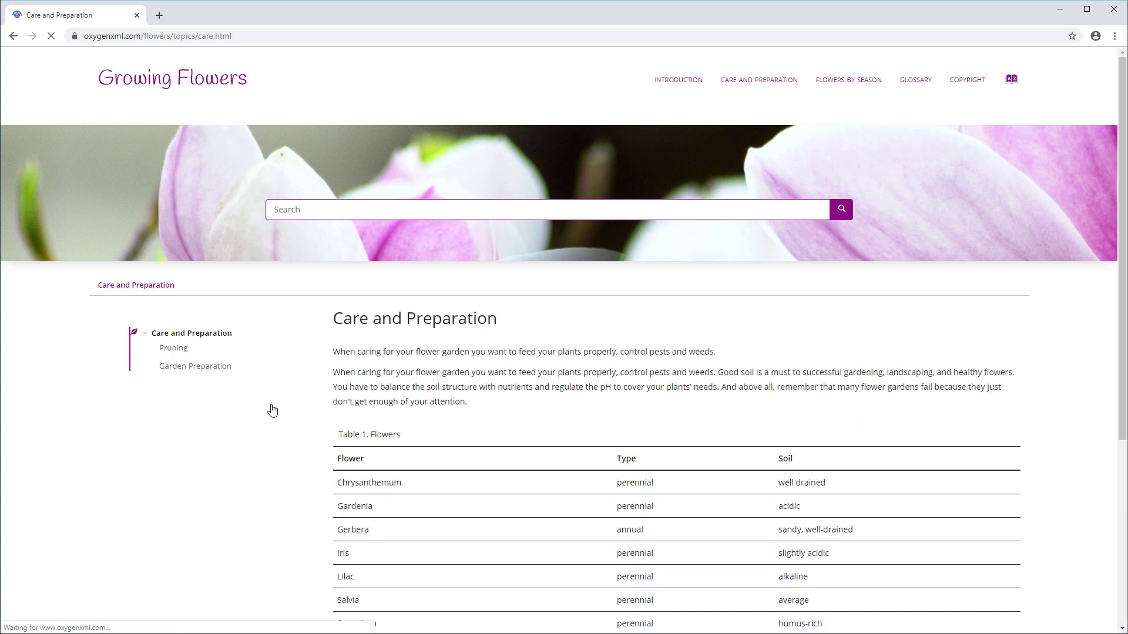
- Log in to the page's feedback section with the demo account e-mail and password
scroll(272, 410, "down", 5)
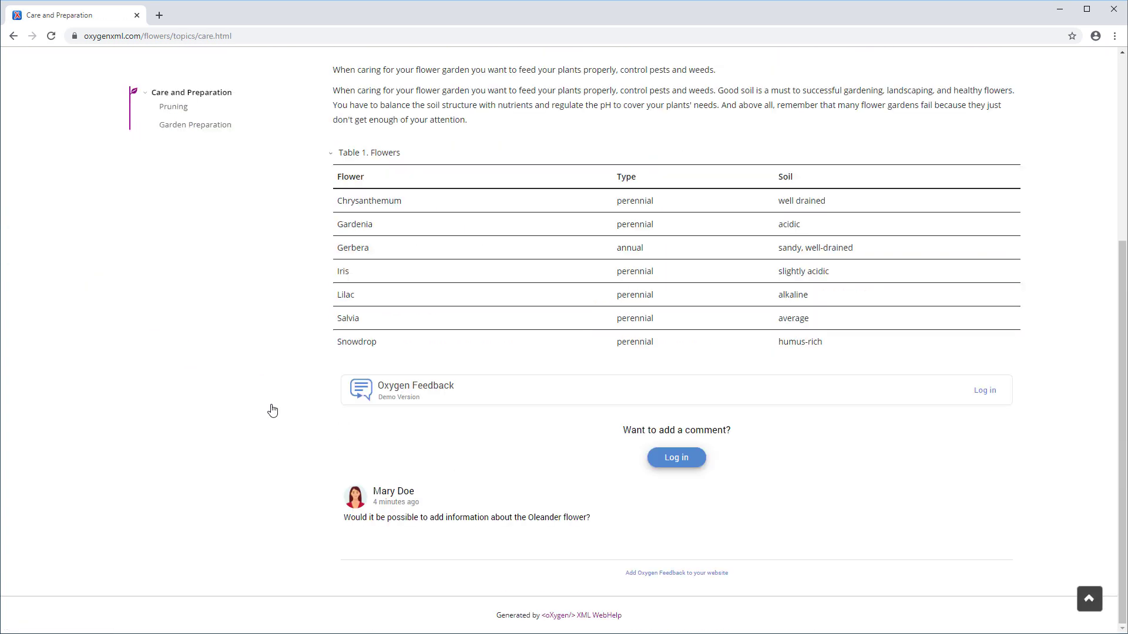
left_click(667, 461)
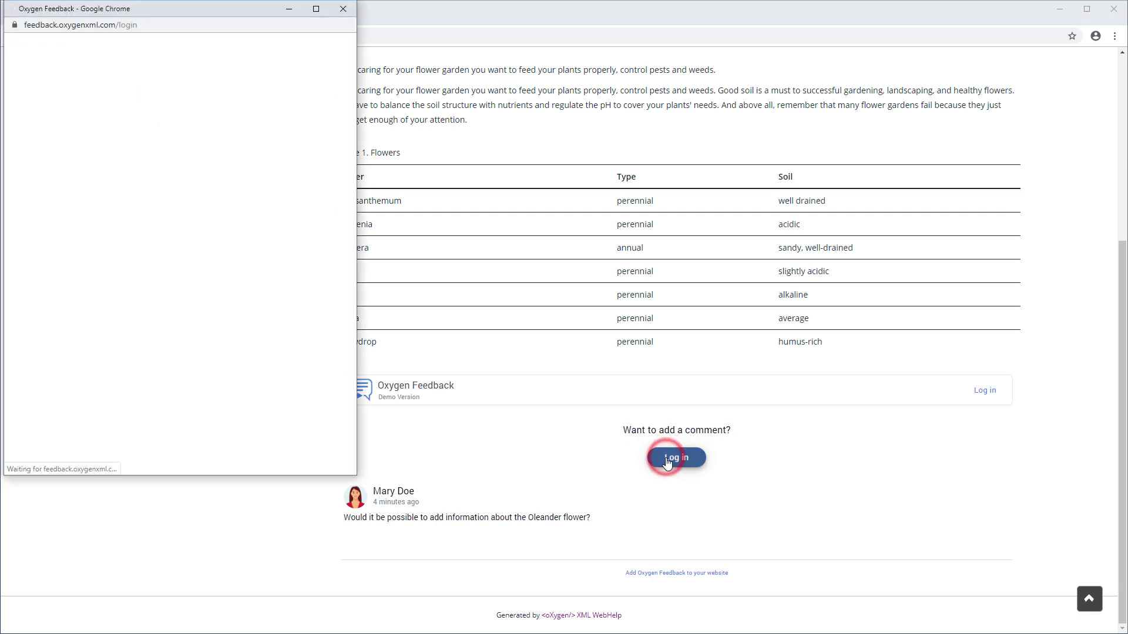
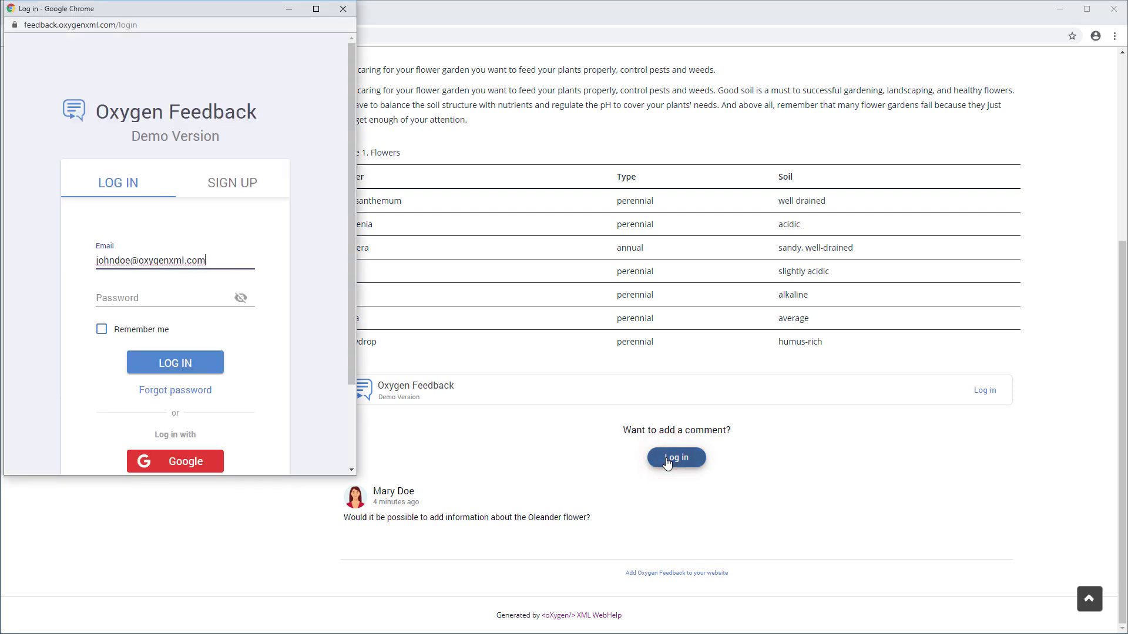
key("Tab")
type("********")
left_click(200, 365)
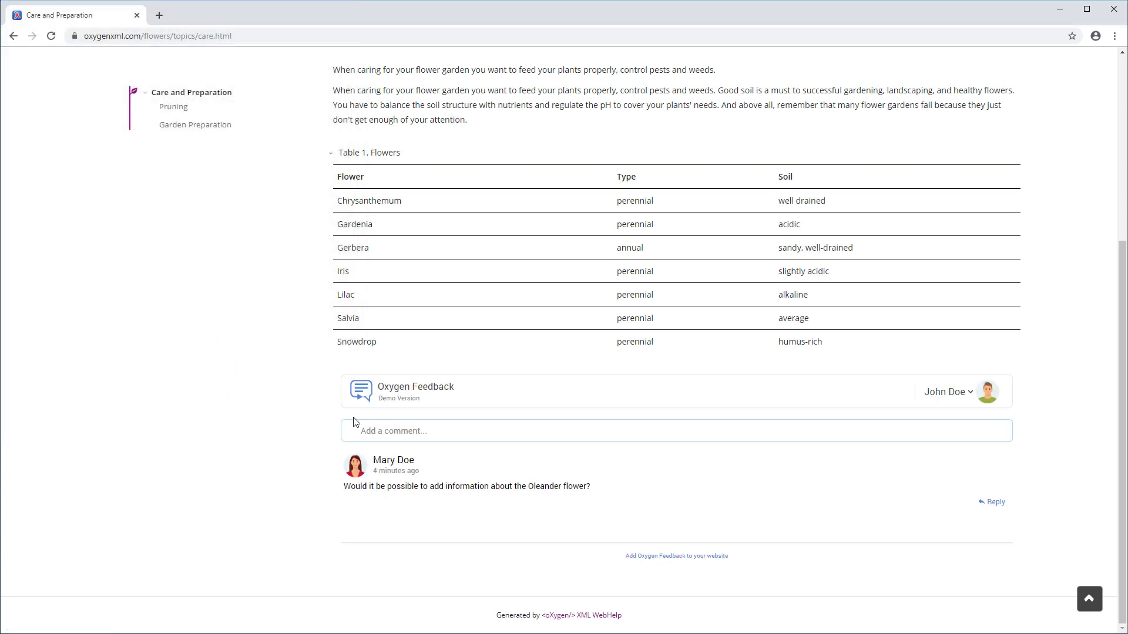
- Post a 'Hello world!' comment and begin a reply to the Oleander question
left_click(370, 427)
type("Hello world!")
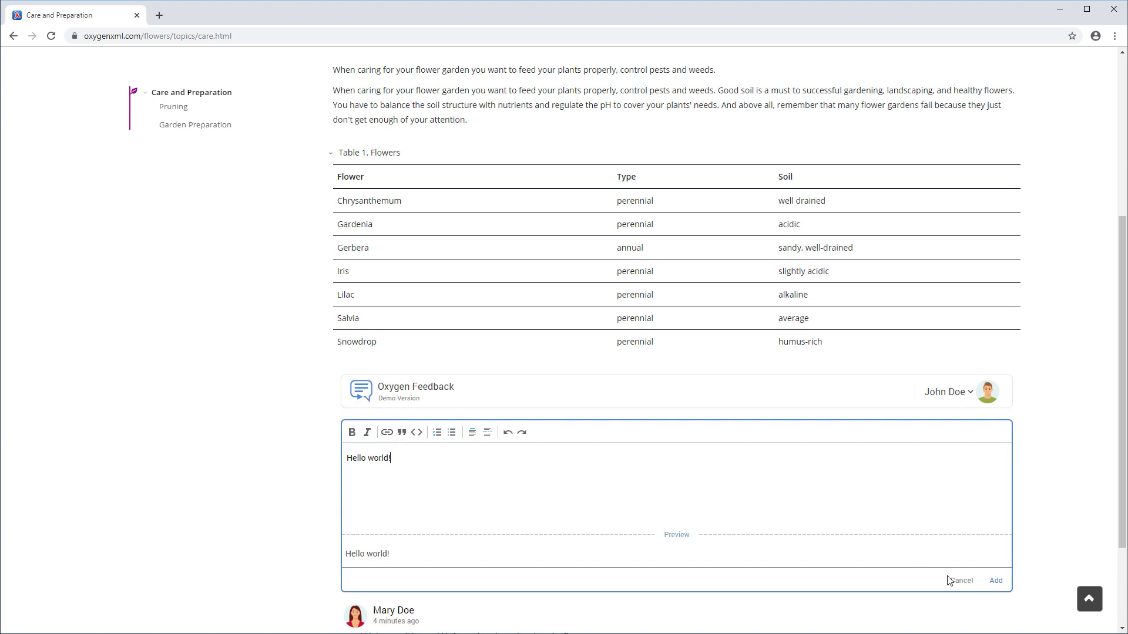
left_click(993, 583)
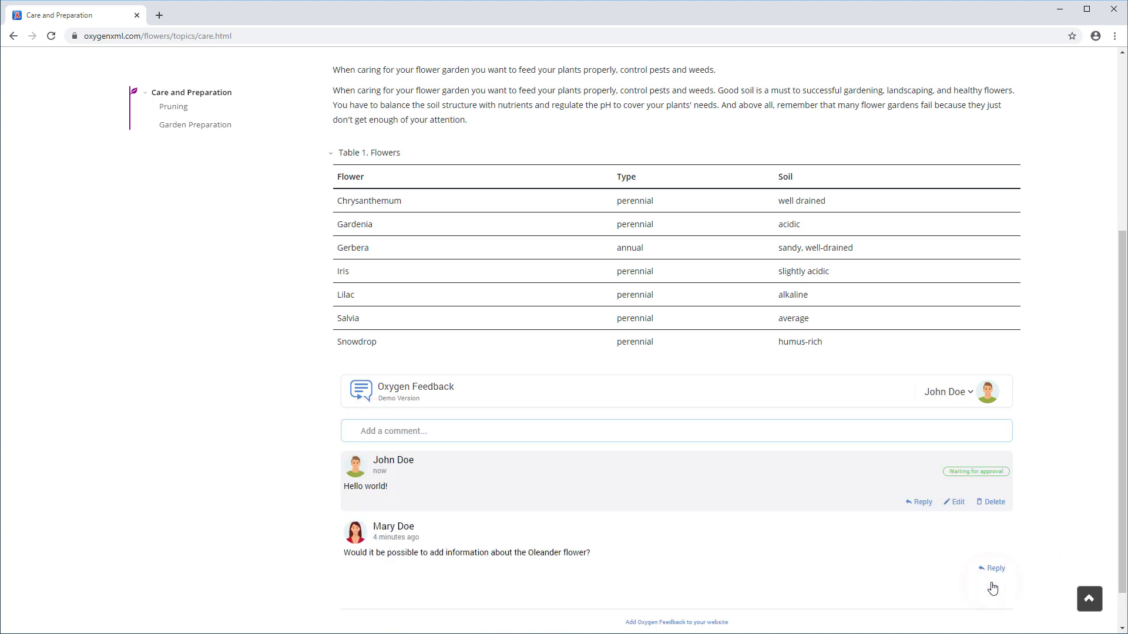
left_click(995, 568)
- Paste the thank-you reply, bold the commenter's name, italicise Oleander with asterisks, and post it
scroll(998, 571, "down", 4)
key("ctrl+v")
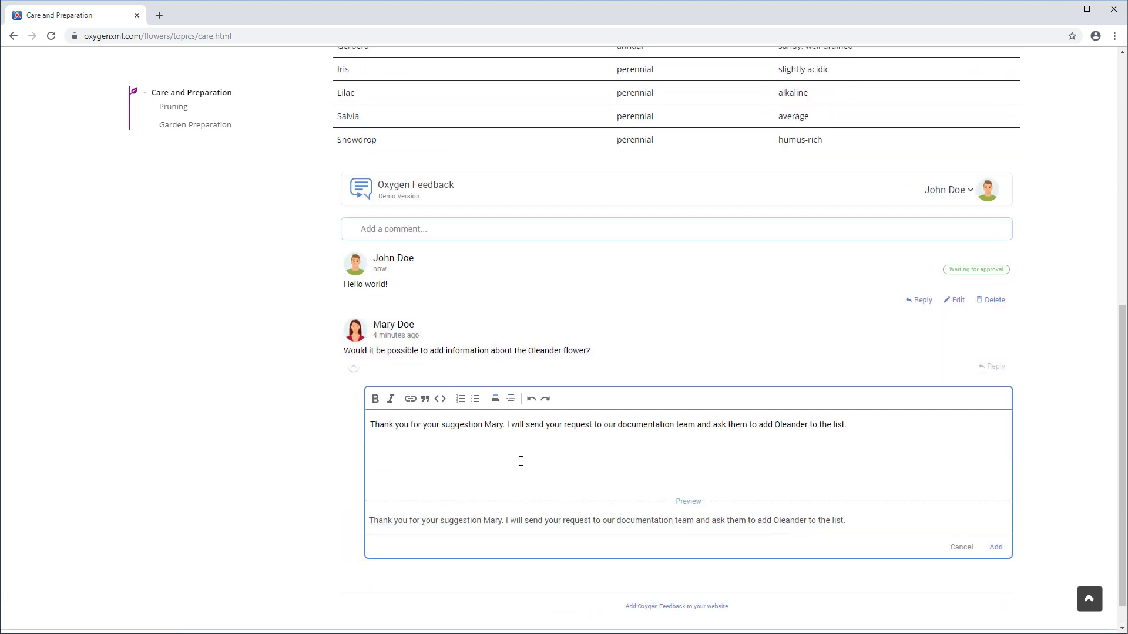
double_click(493, 425)
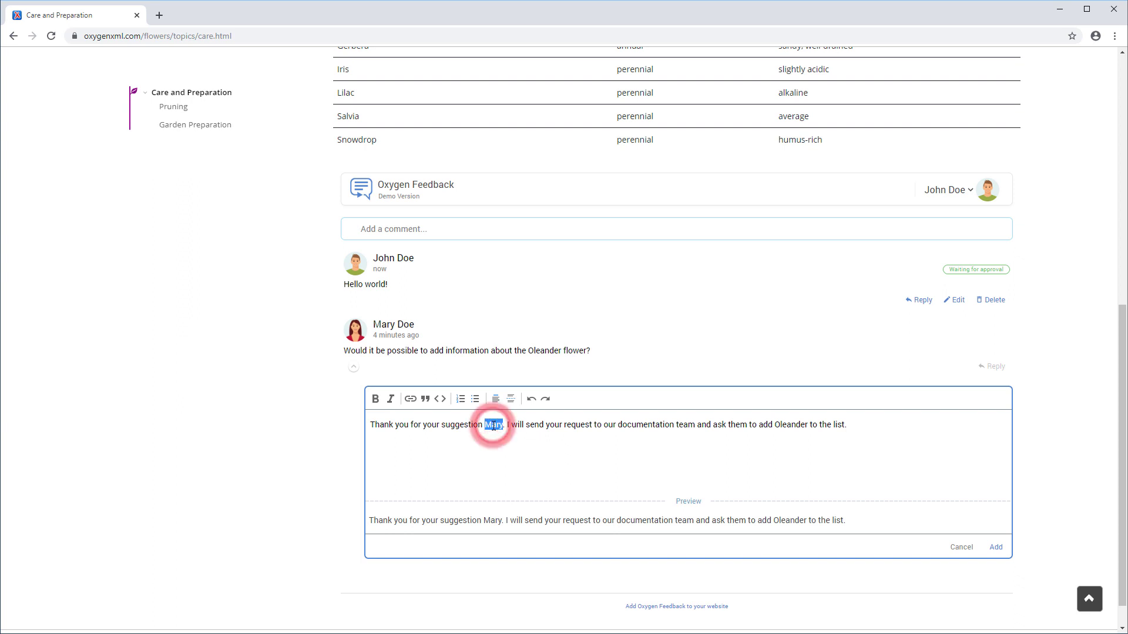
left_click(376, 399)
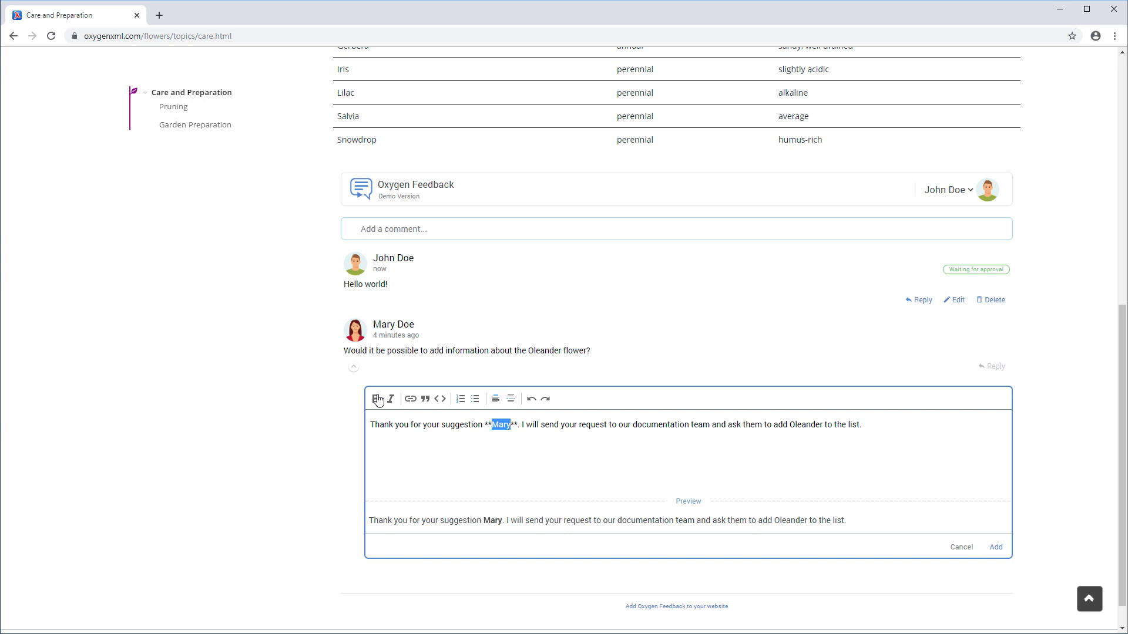
left_click(787, 425)
type("*")
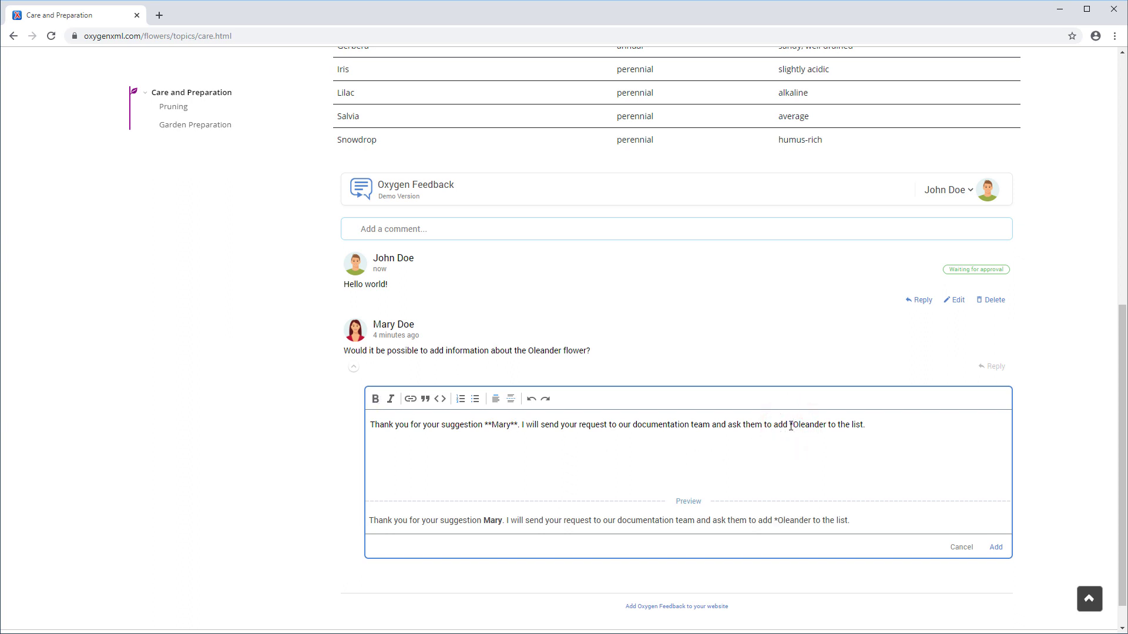
key("Right")
key("Right")
key("Right")
key("Right")
key("Right")
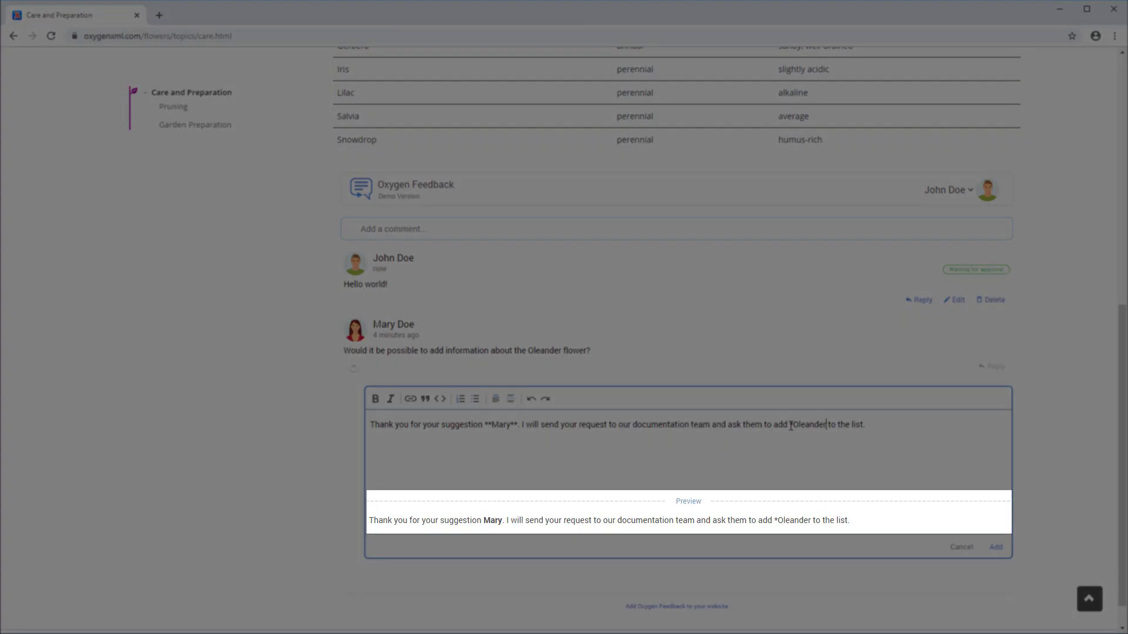
type("*")
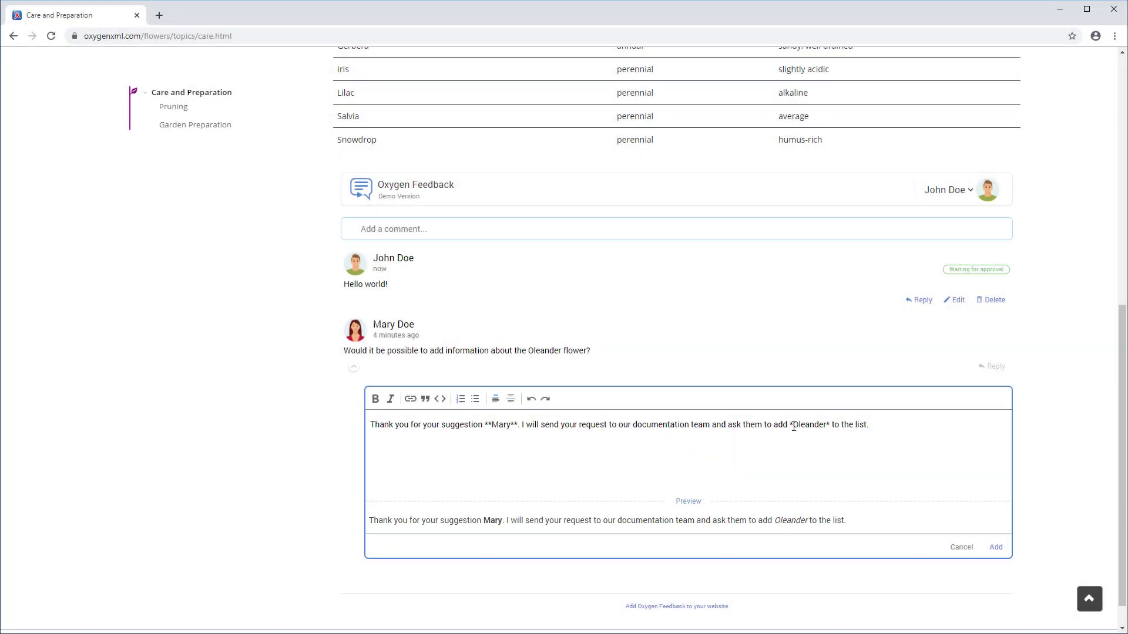
left_click(994, 551)
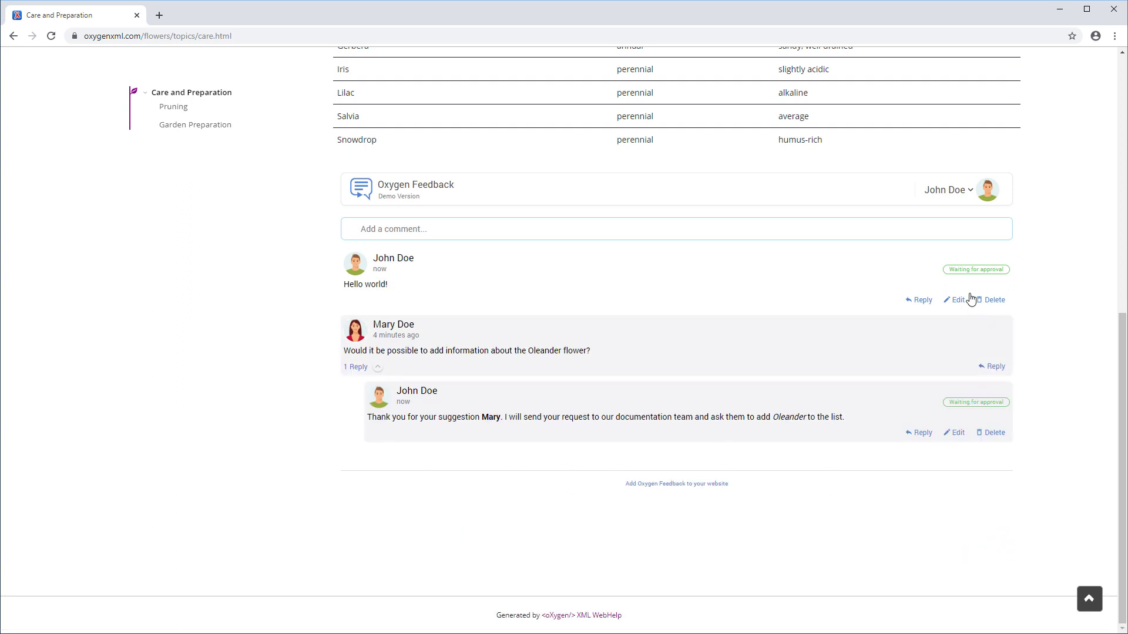
- In the user profile, enable e-mail notifications for new comments on topics you commented on
left_click(970, 191)
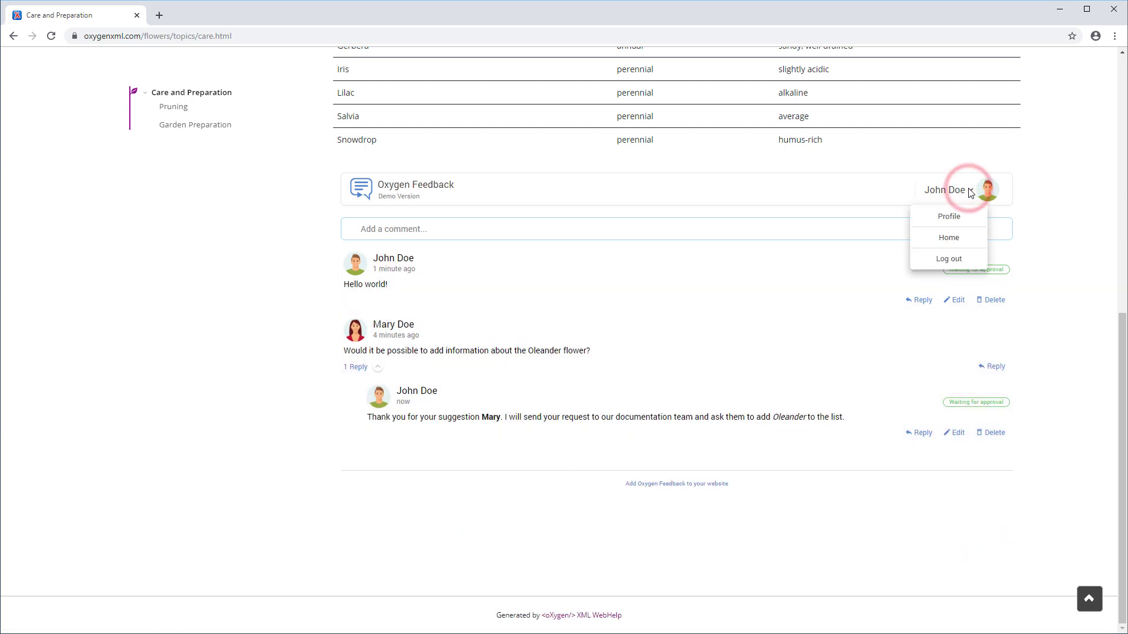
left_click(961, 218)
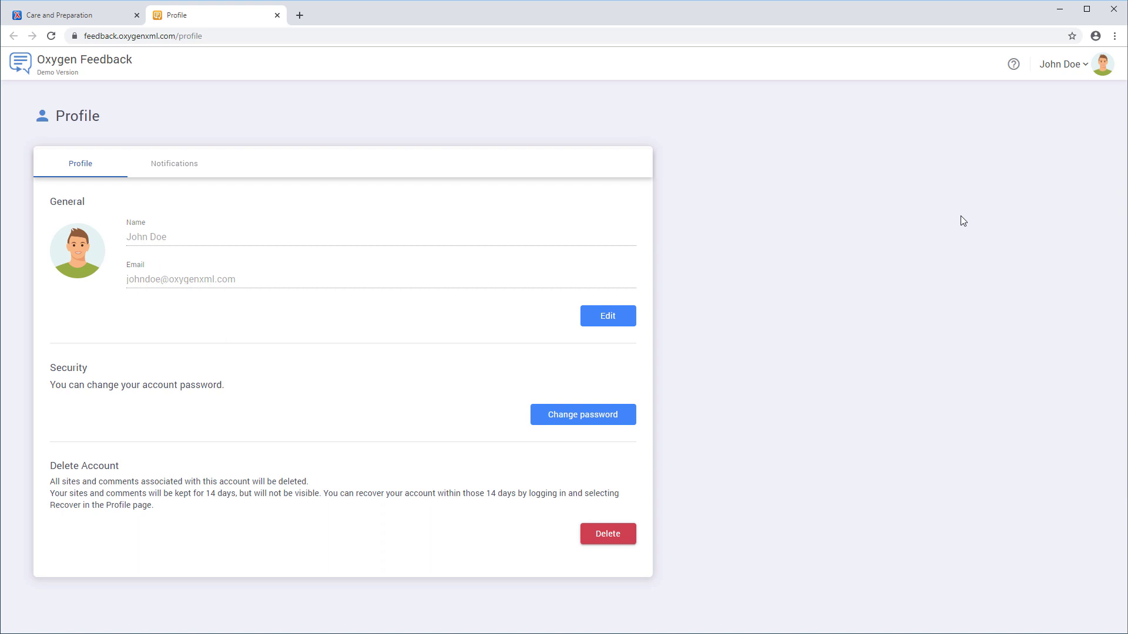
left_click(182, 172)
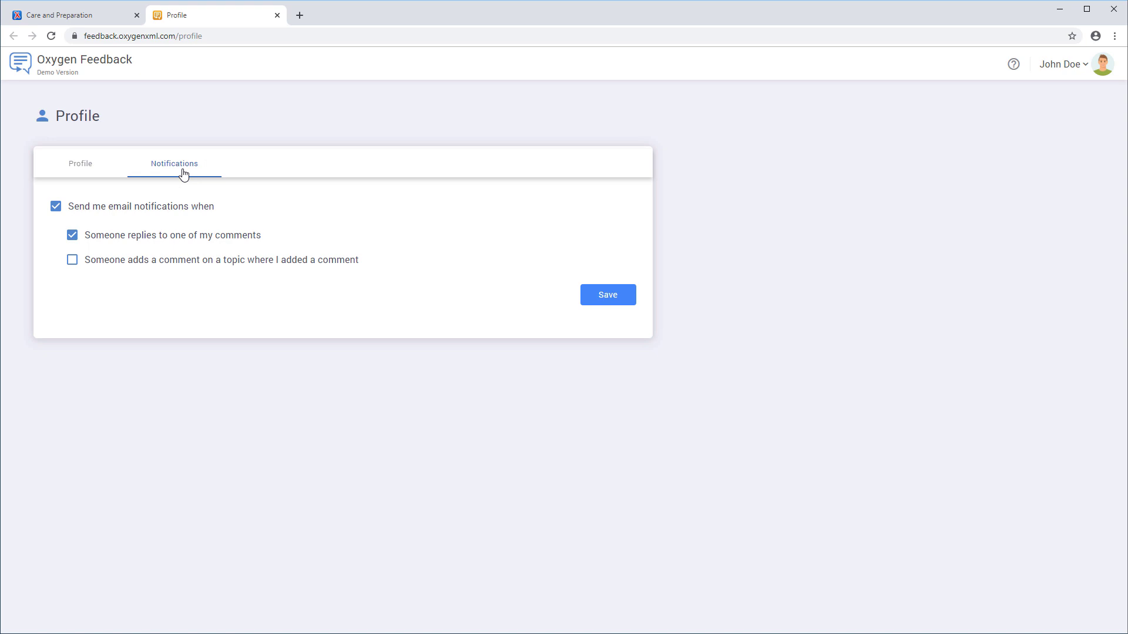
left_click(158, 261)
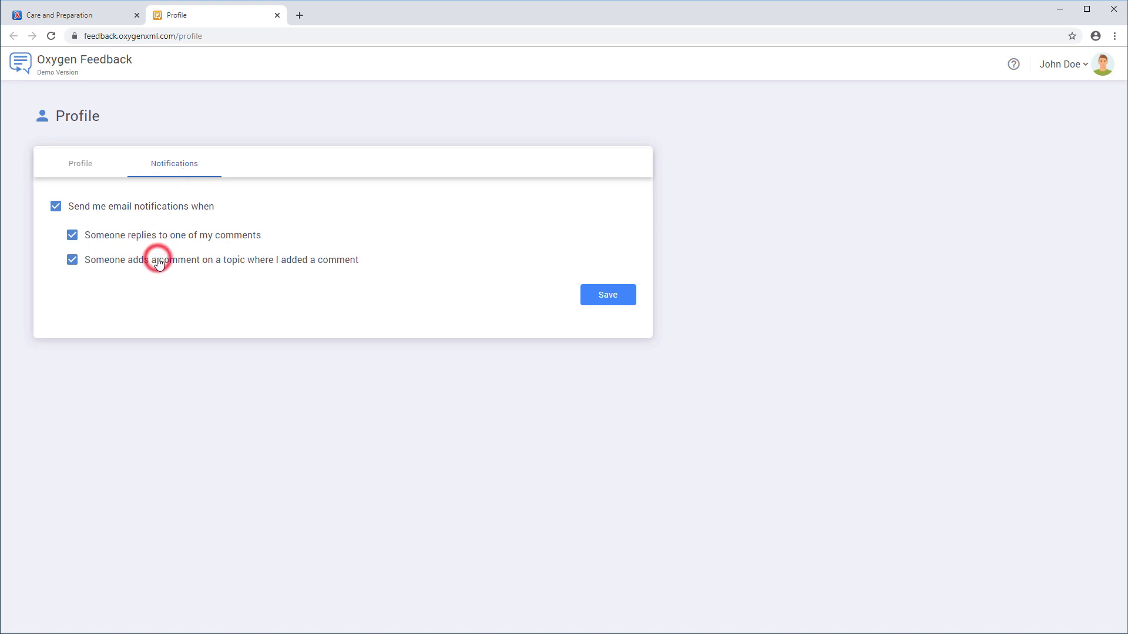
- Save the notification settings and log in to the topic's feedback as Administrator
left_click(604, 293)
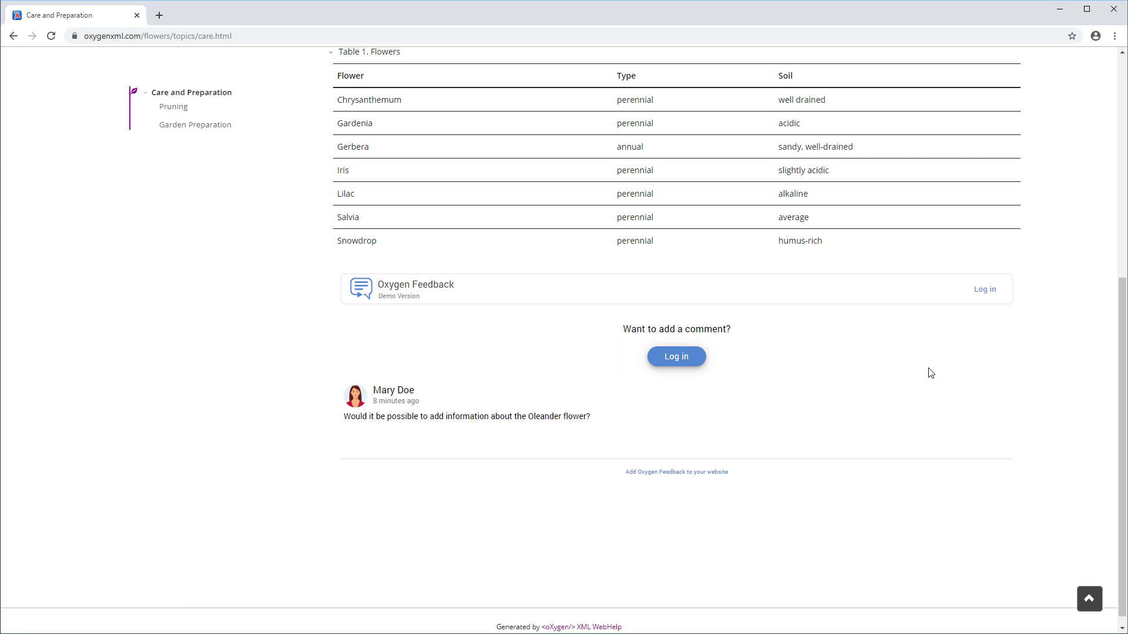
left_click(983, 291)
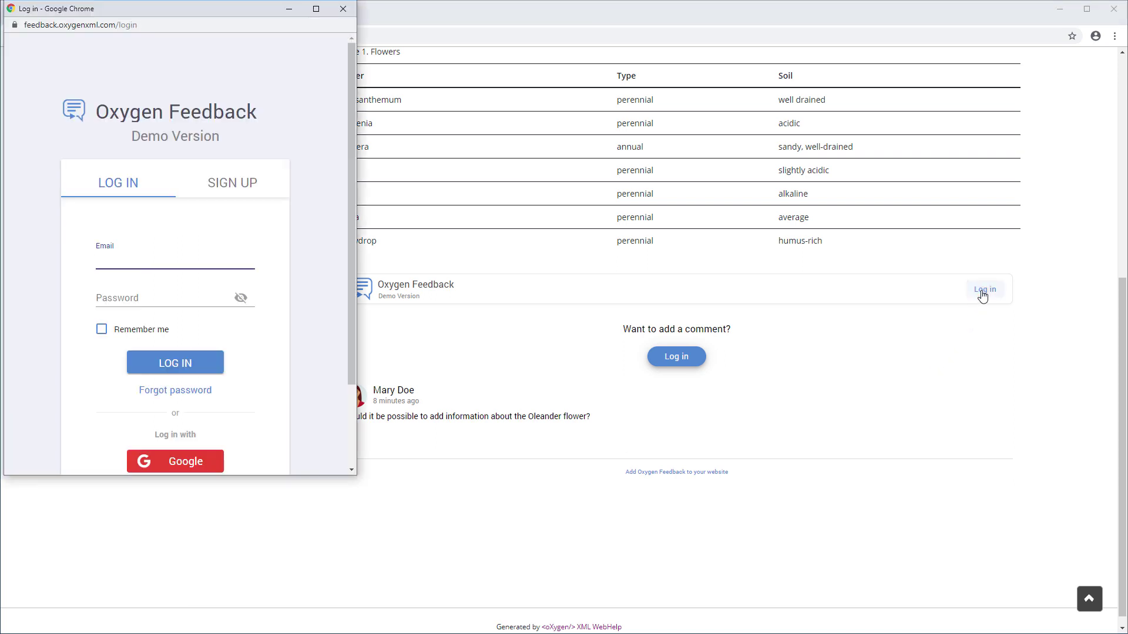
left_click(211, 365)
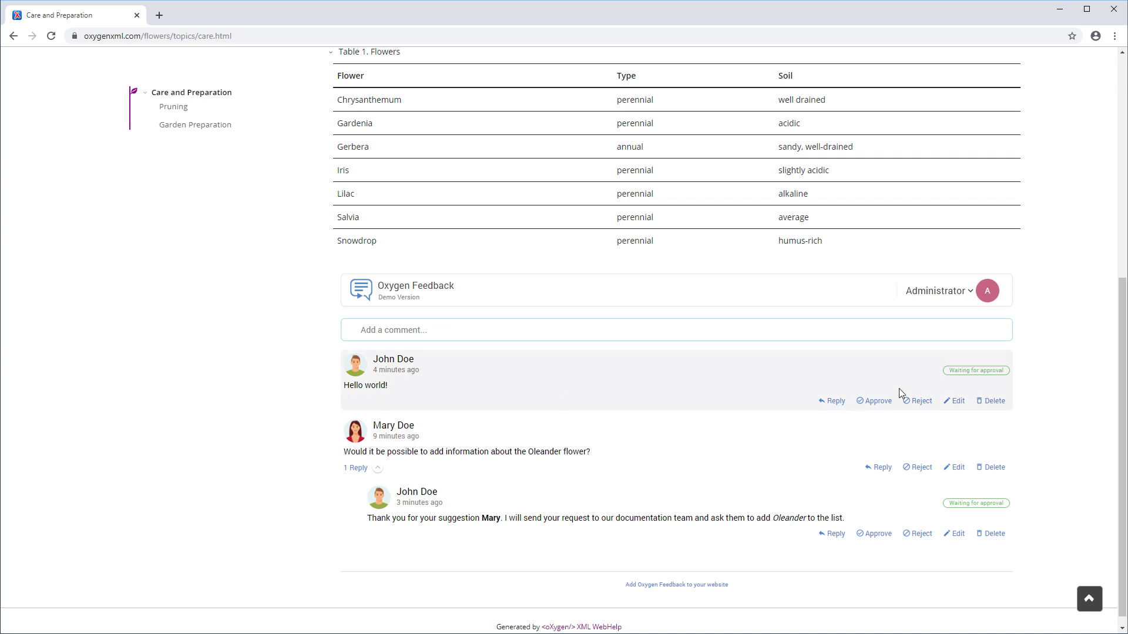
- Reject the Hello world! comment in Oxygen Feedback
left_click(924, 402)
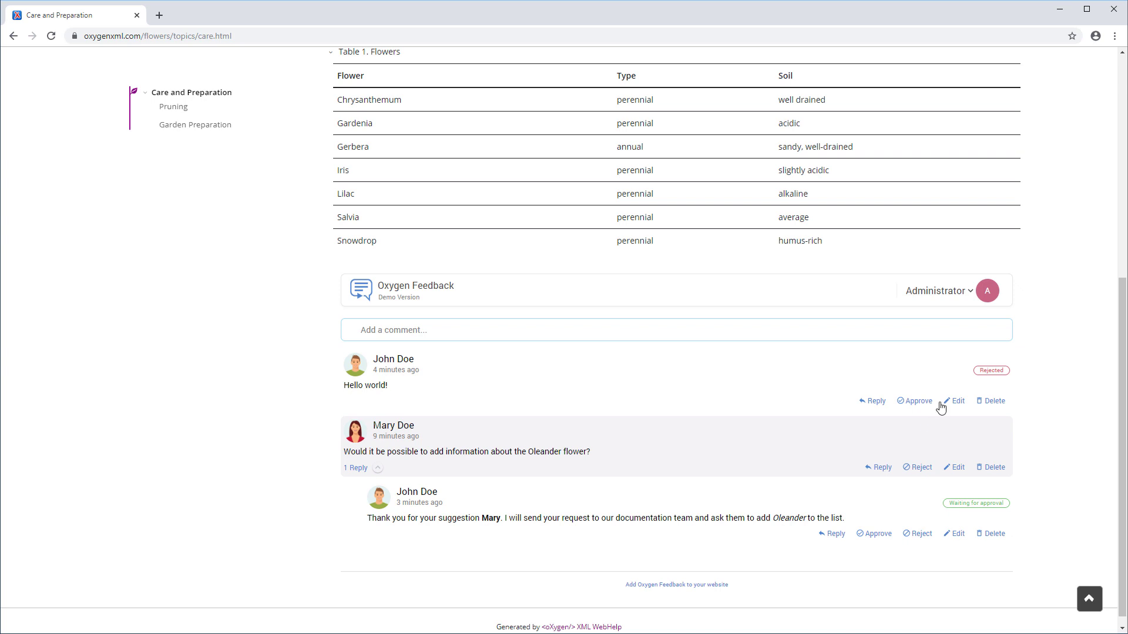
left_click(970, 291)
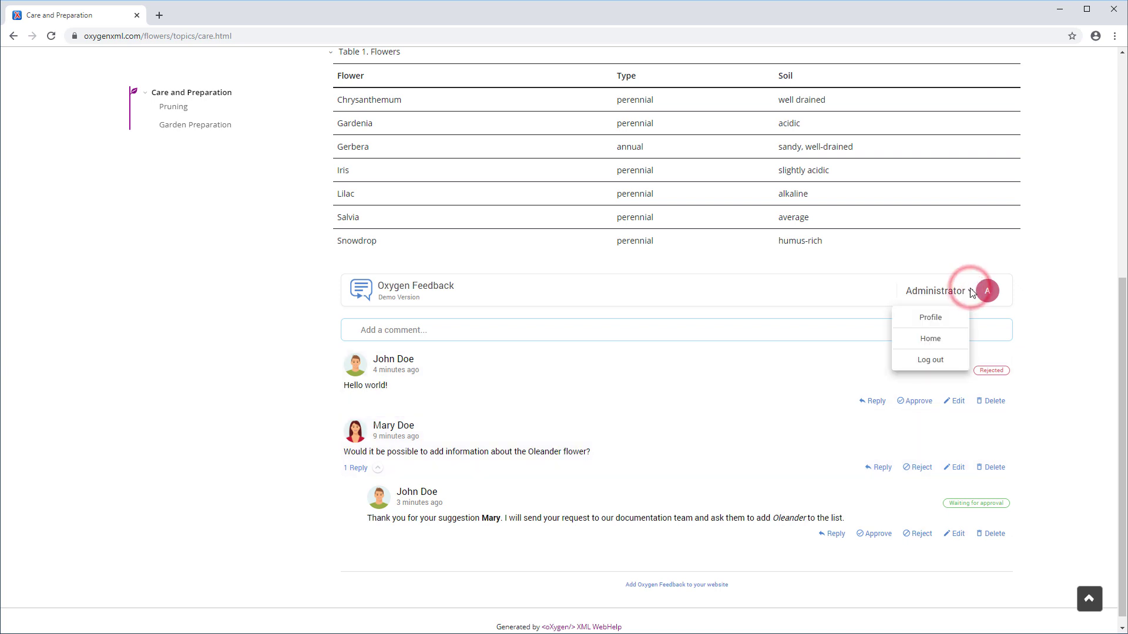
- From the home page, open the Flowers site's comments and filter them to Rejected
left_click(939, 346)
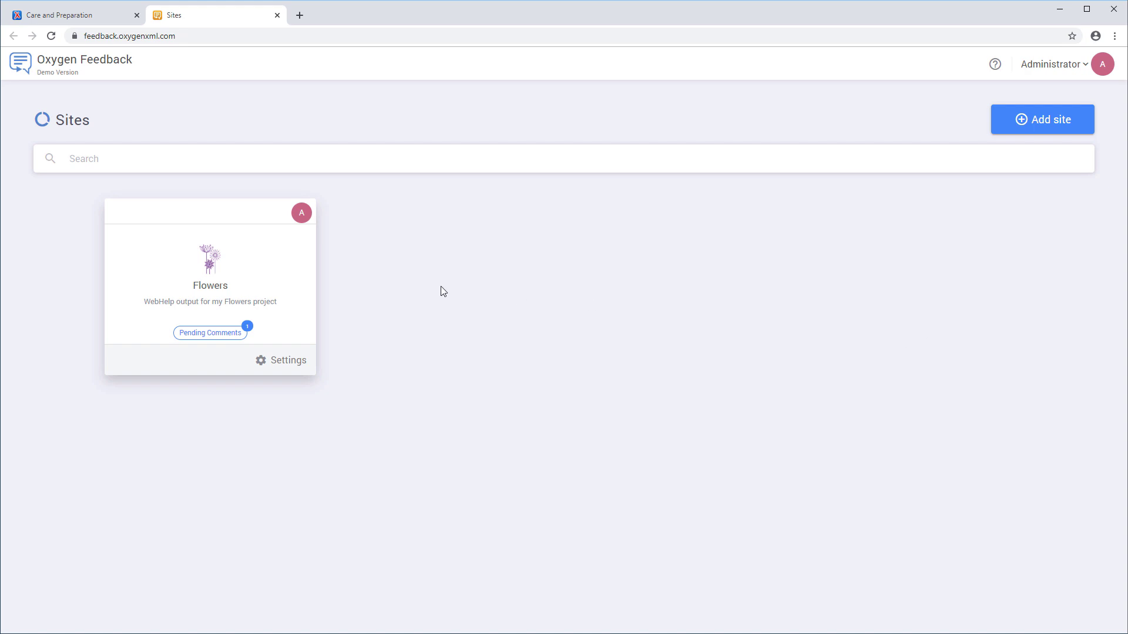
left_click(295, 264)
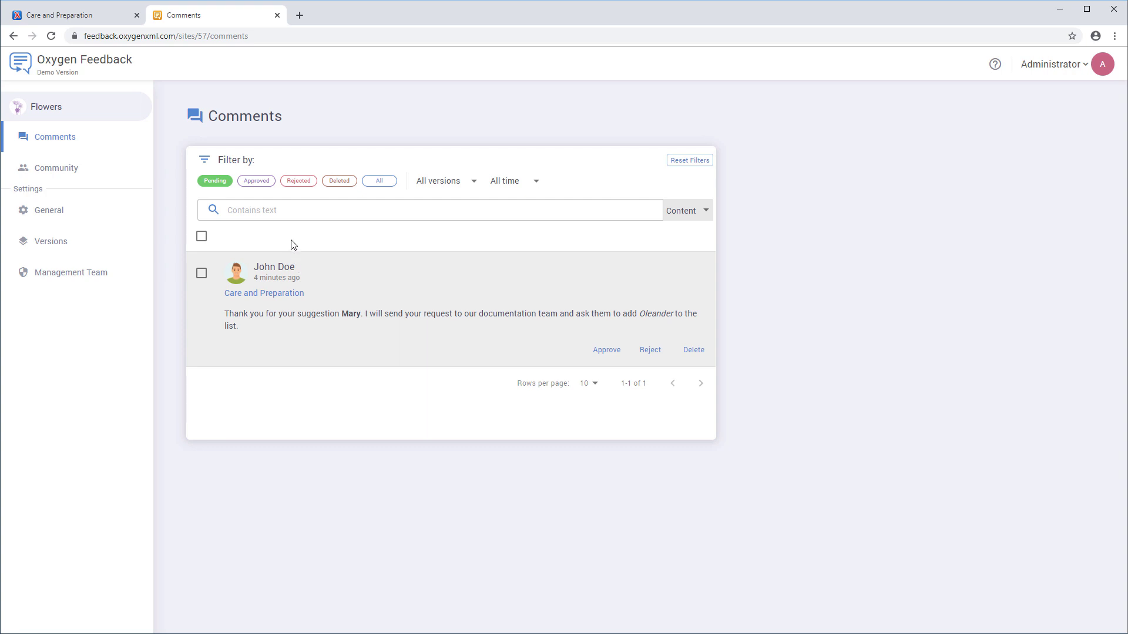
left_click(298, 182)
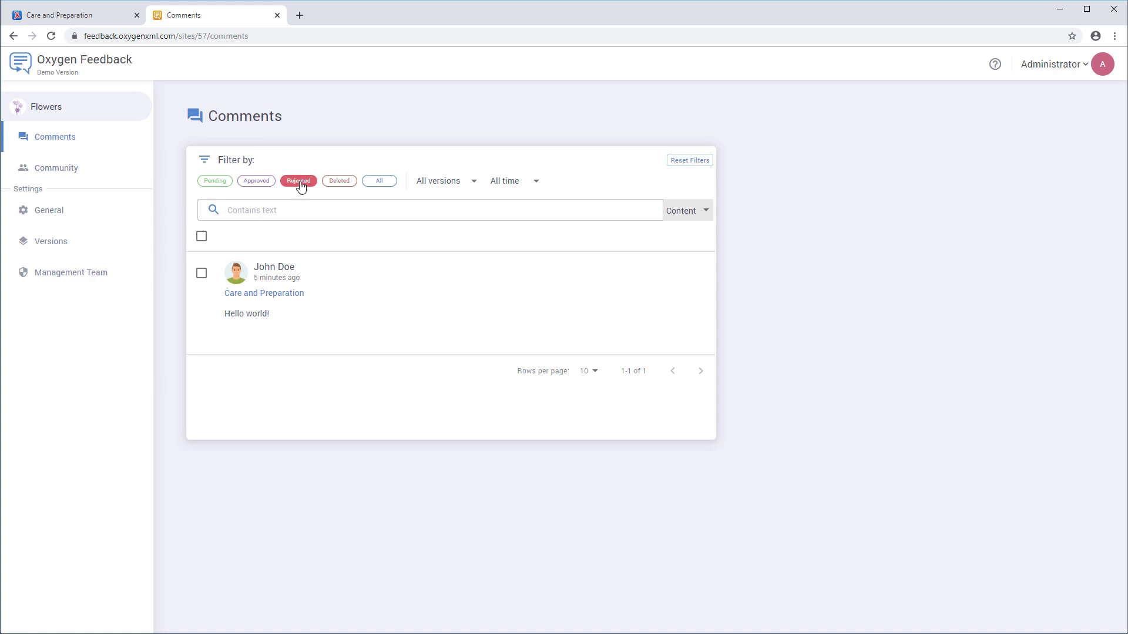
- Review the time-range and search options, show All comments, and approve the Oleander reply
left_click(536, 182)
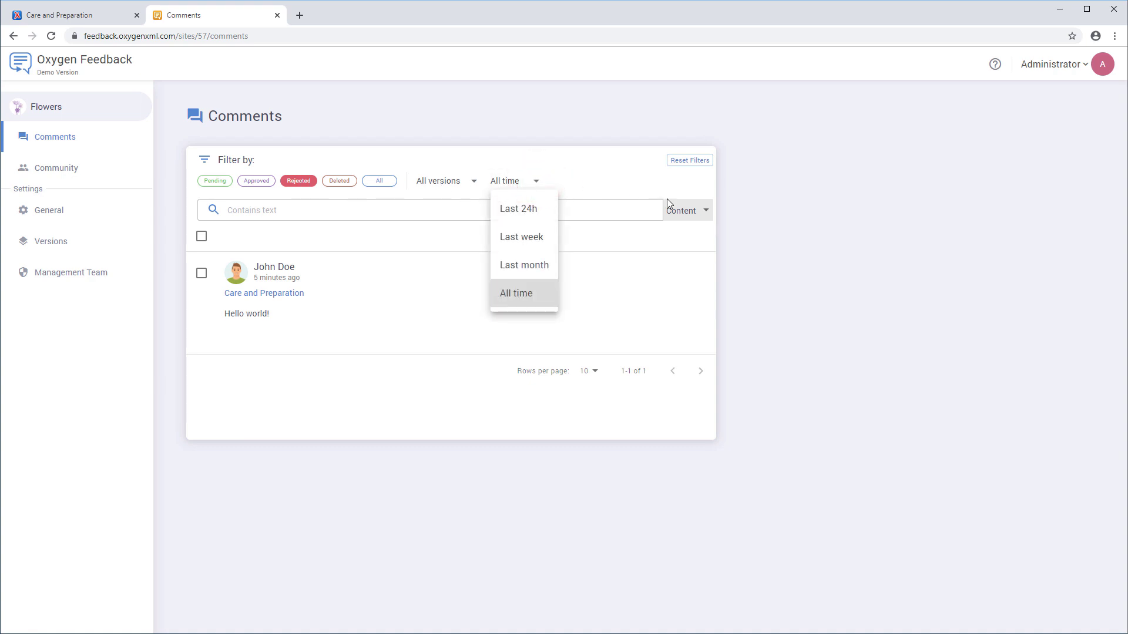
left_click(706, 212)
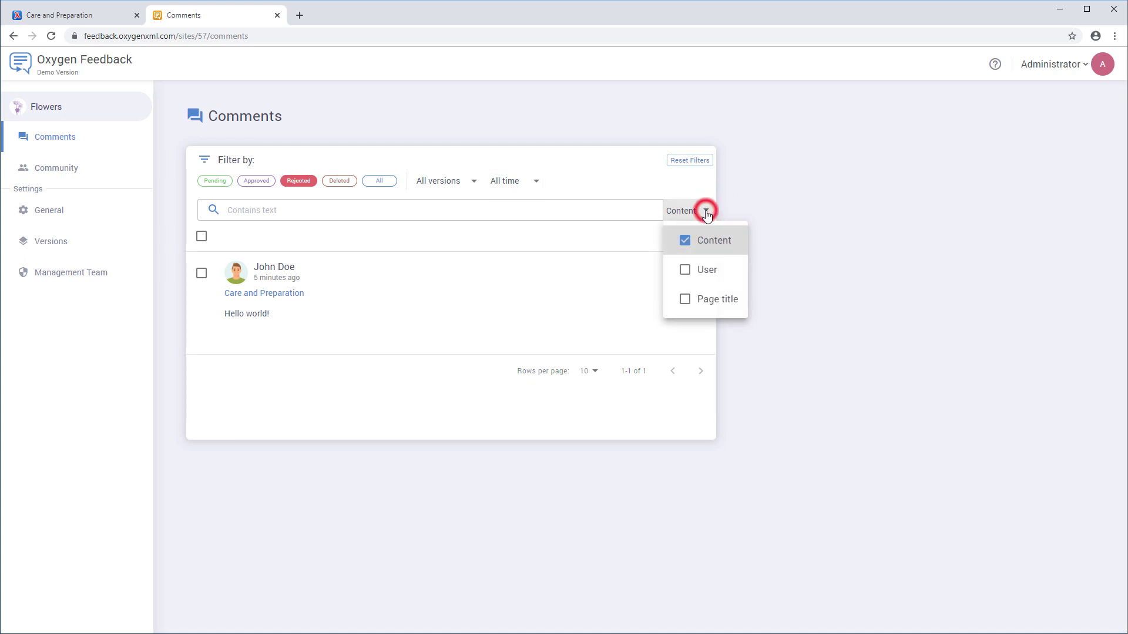
left_click(706, 213)
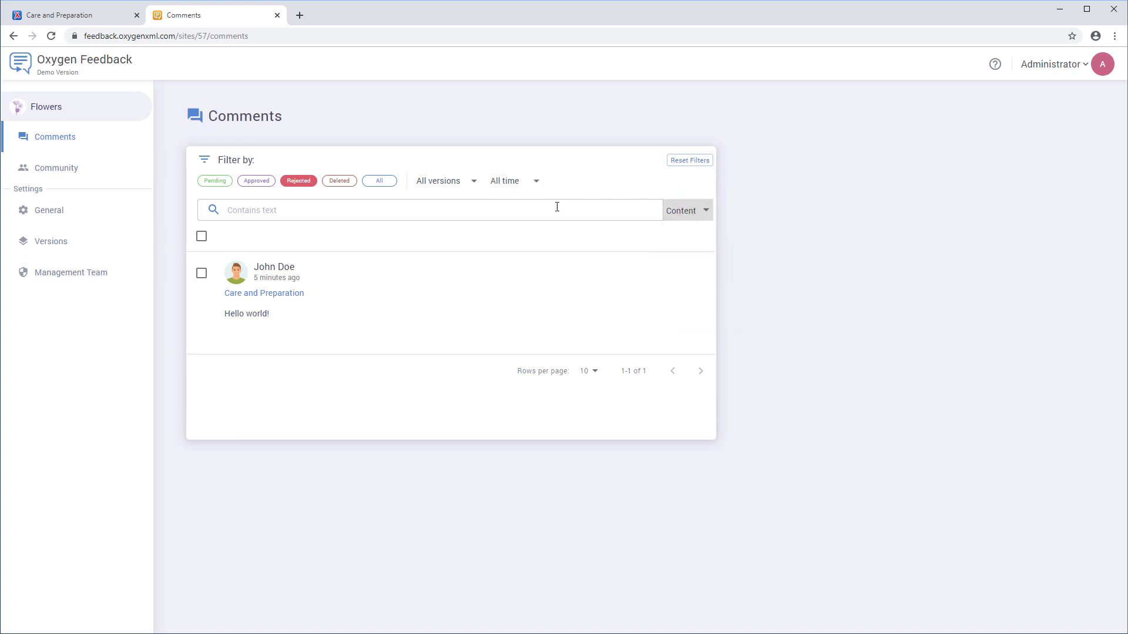
left_click(373, 185)
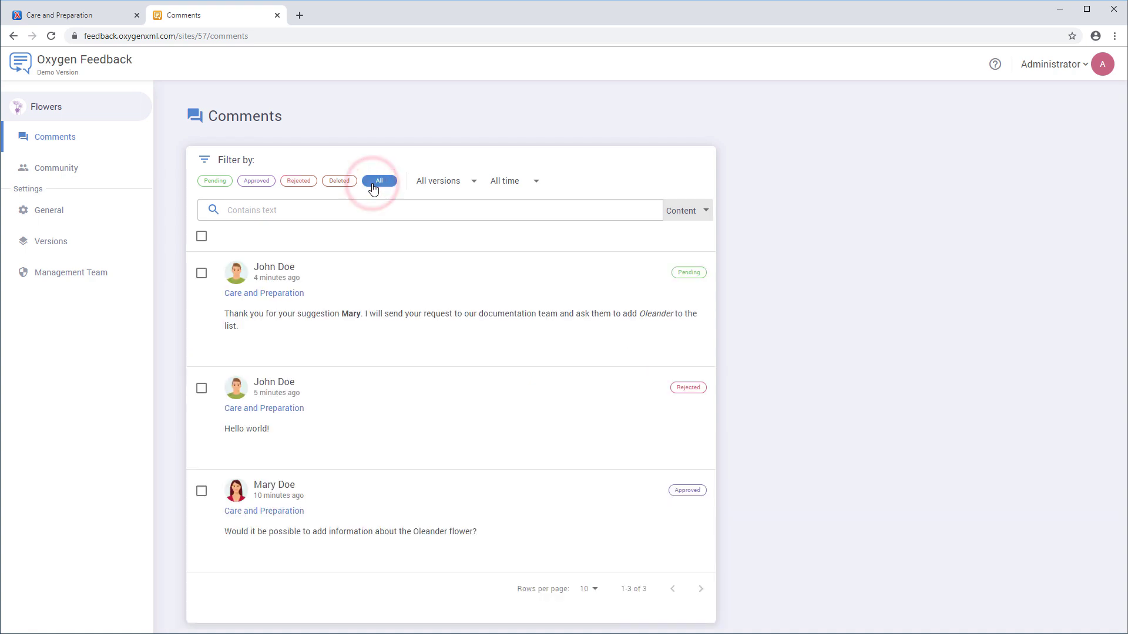
mouse_move(349, 306)
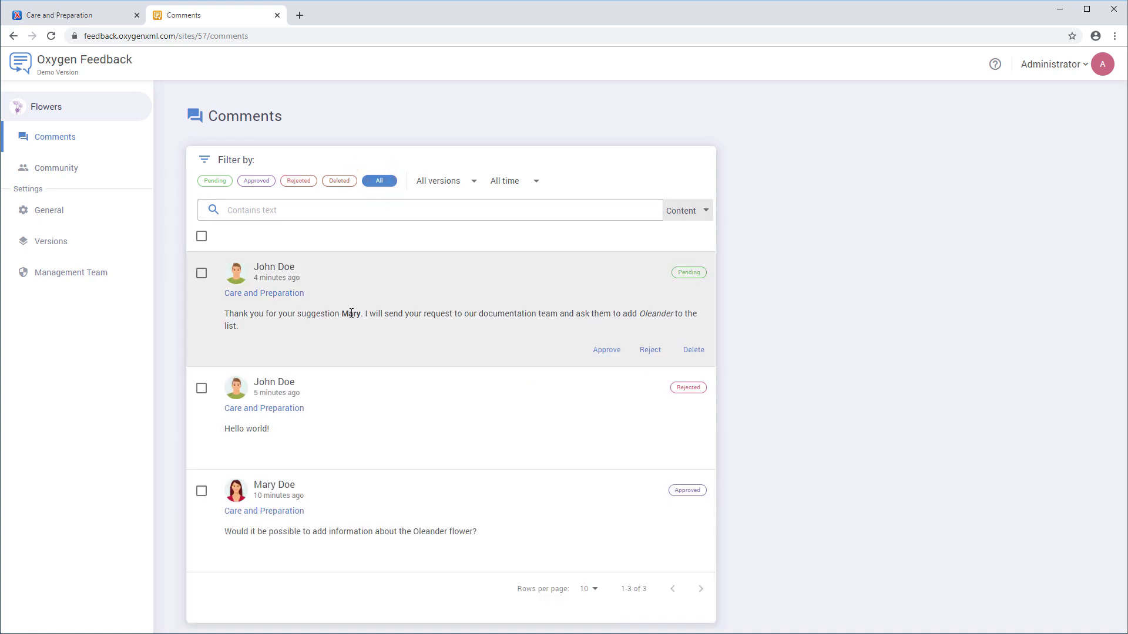
left_click(601, 355)
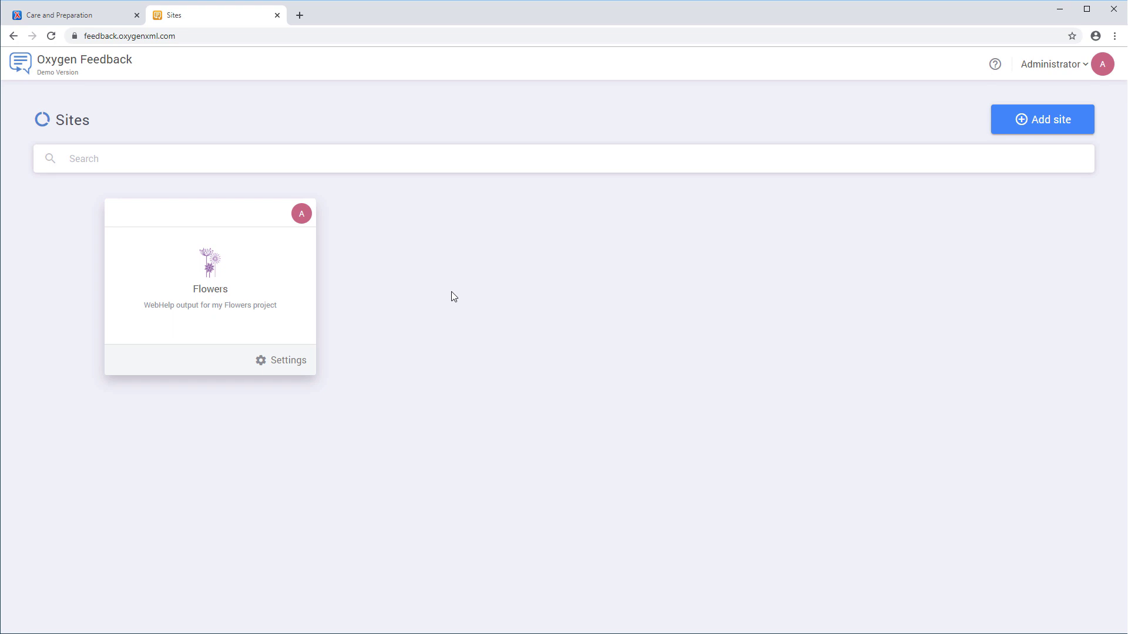
- View the Flowers site's Community page, with Administrator as Owner and two Members
left_click(275, 288)
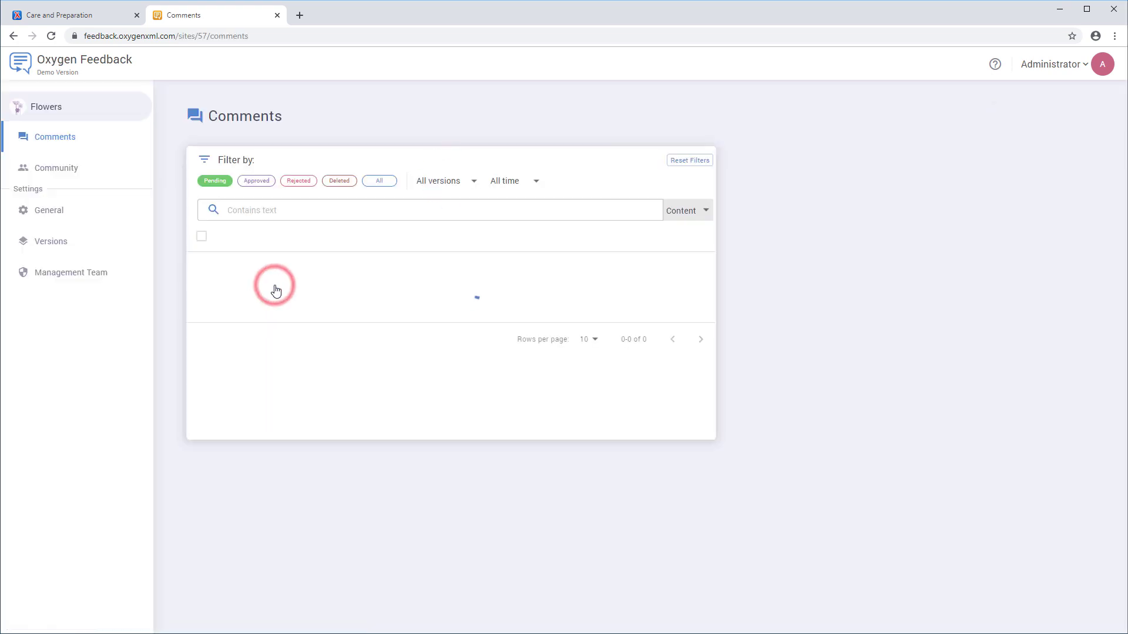
left_click(56, 168)
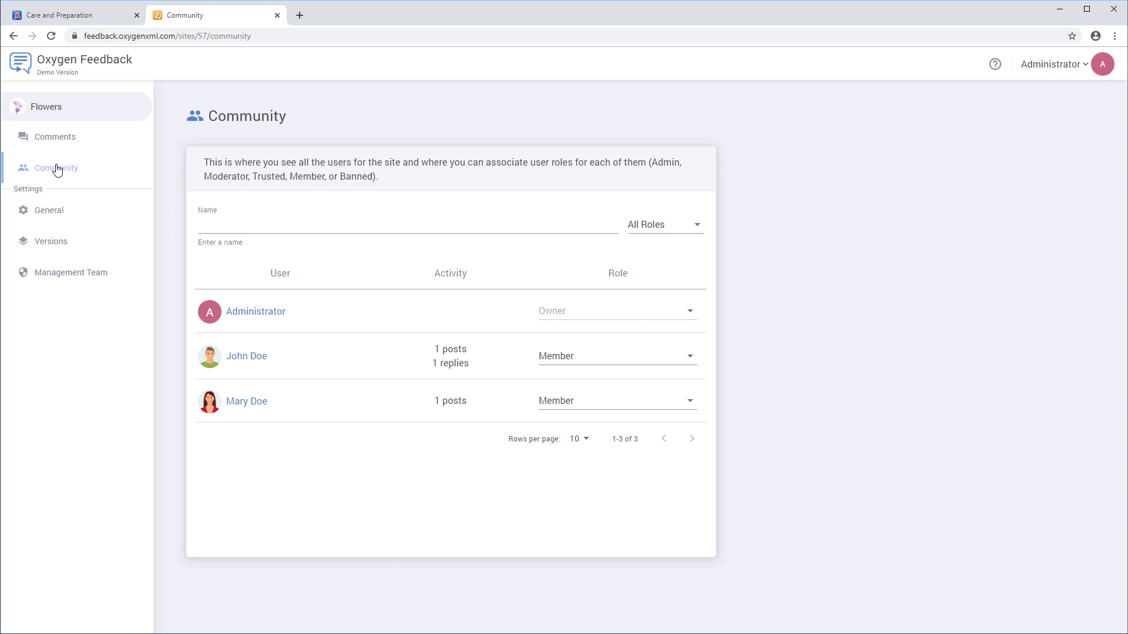
- Give the one-post community member the Trusted role, then view General Settings
left_click(655, 406)
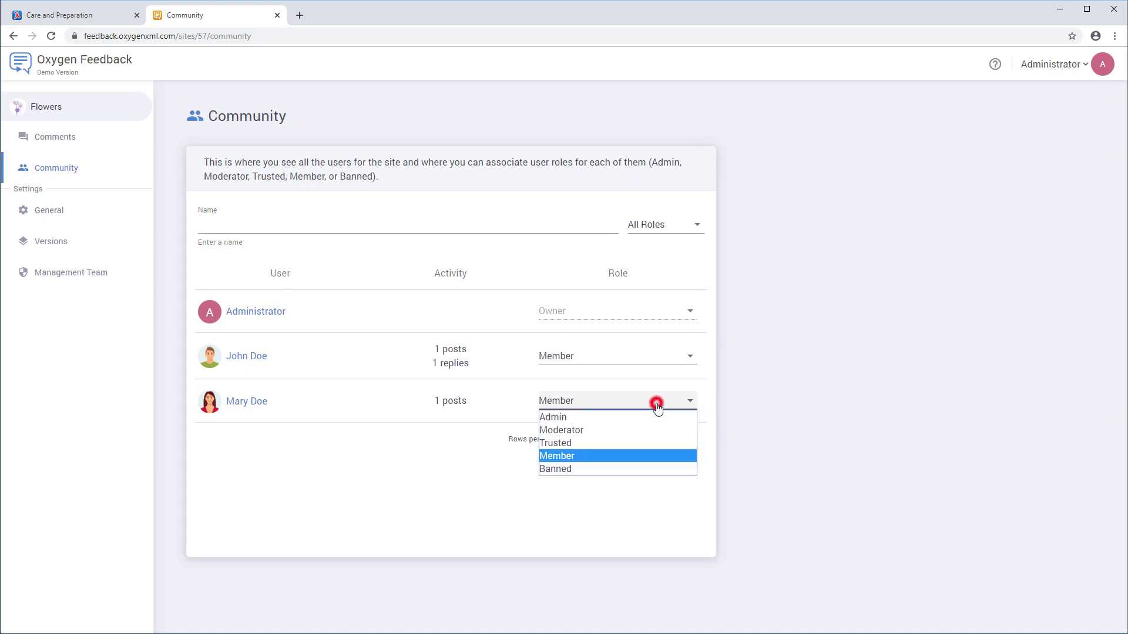
left_click(635, 442)
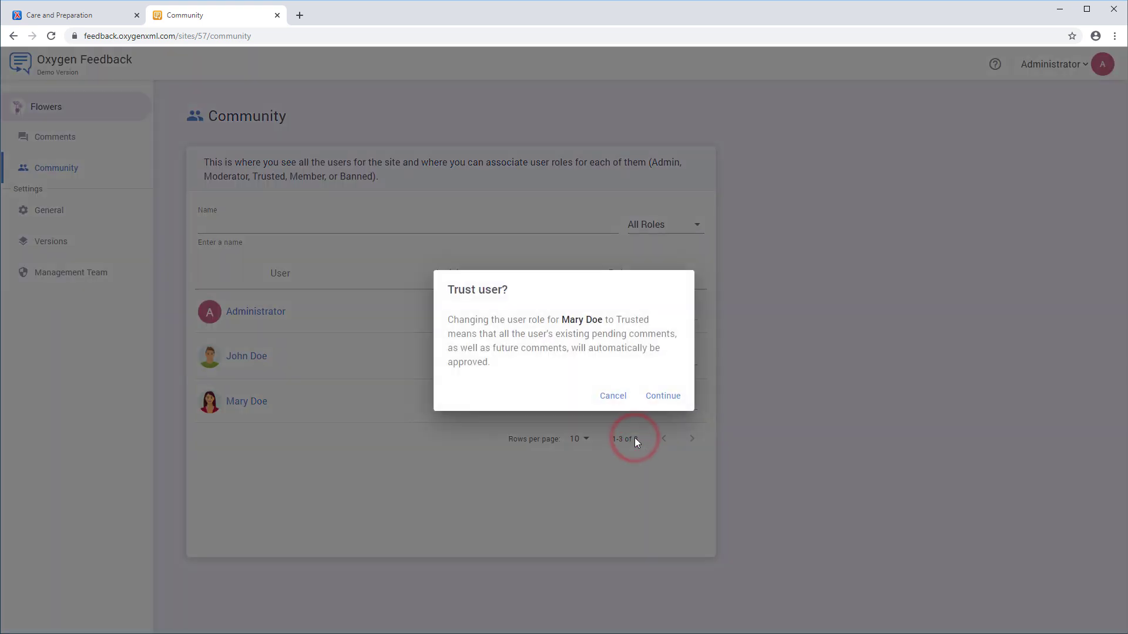
left_click(657, 396)
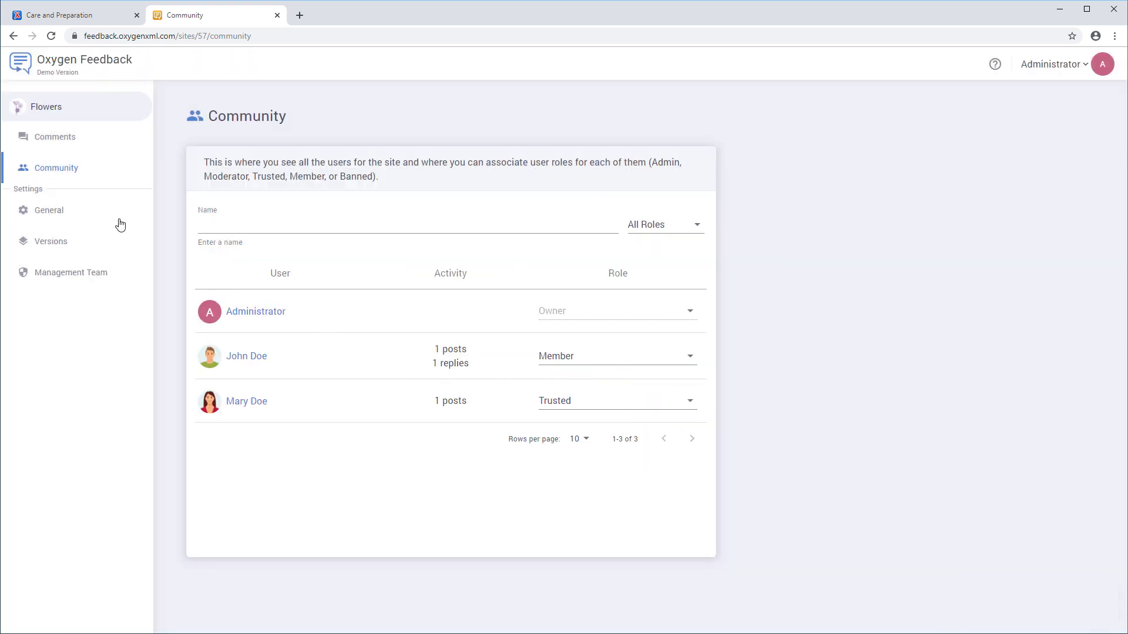
left_click(57, 211)
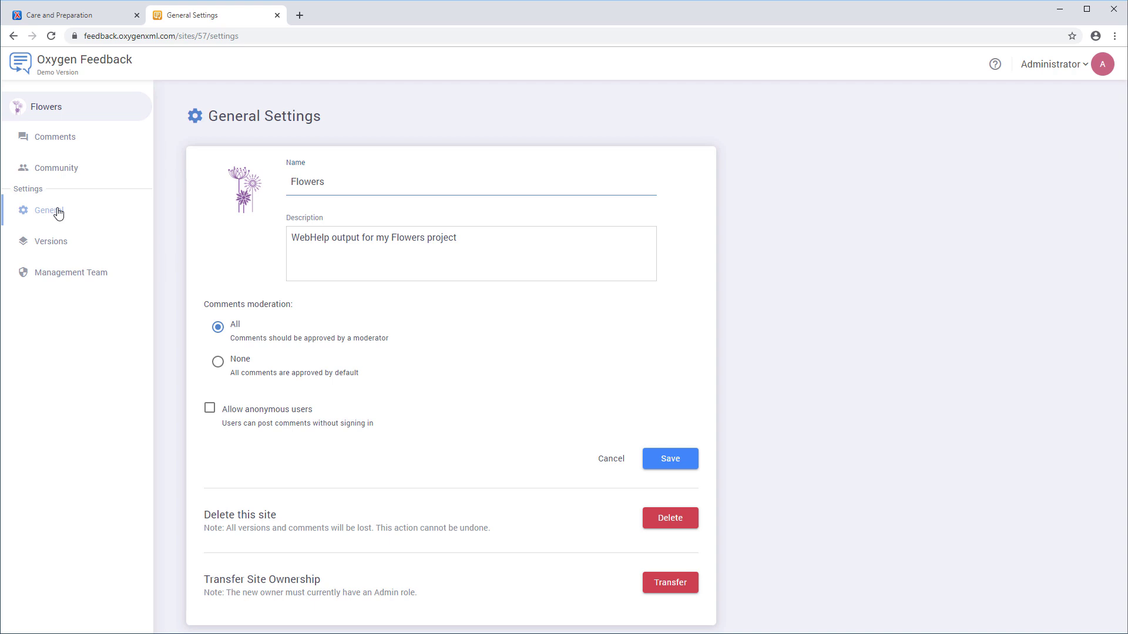
- Set comment moderation to None, allow anonymous users, and save the general settings
left_click(219, 363)
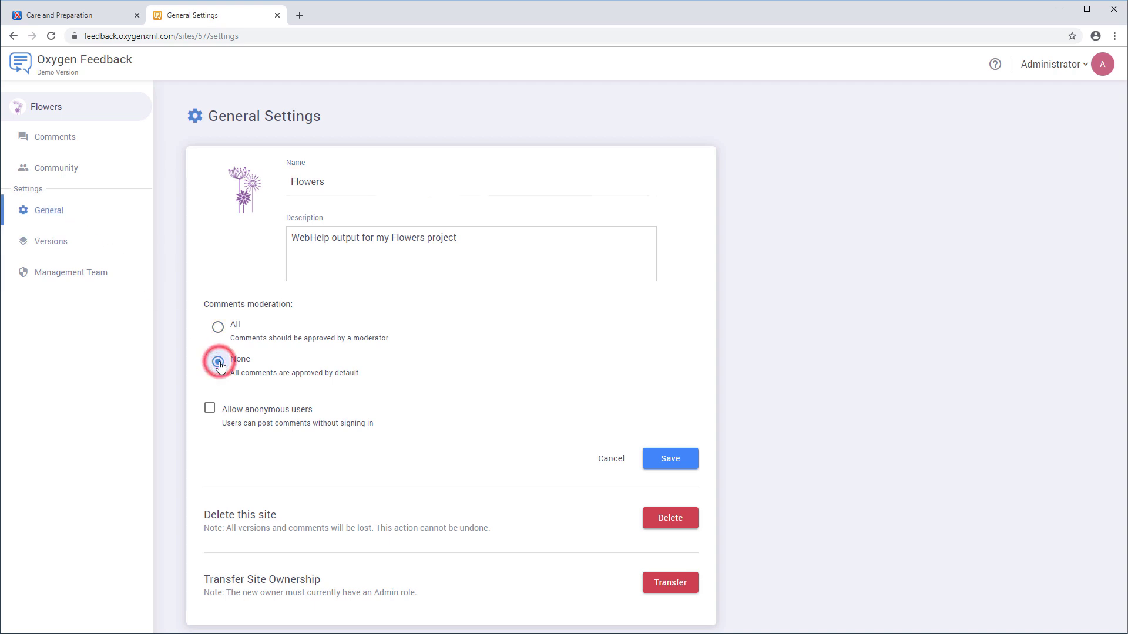
left_click(210, 410)
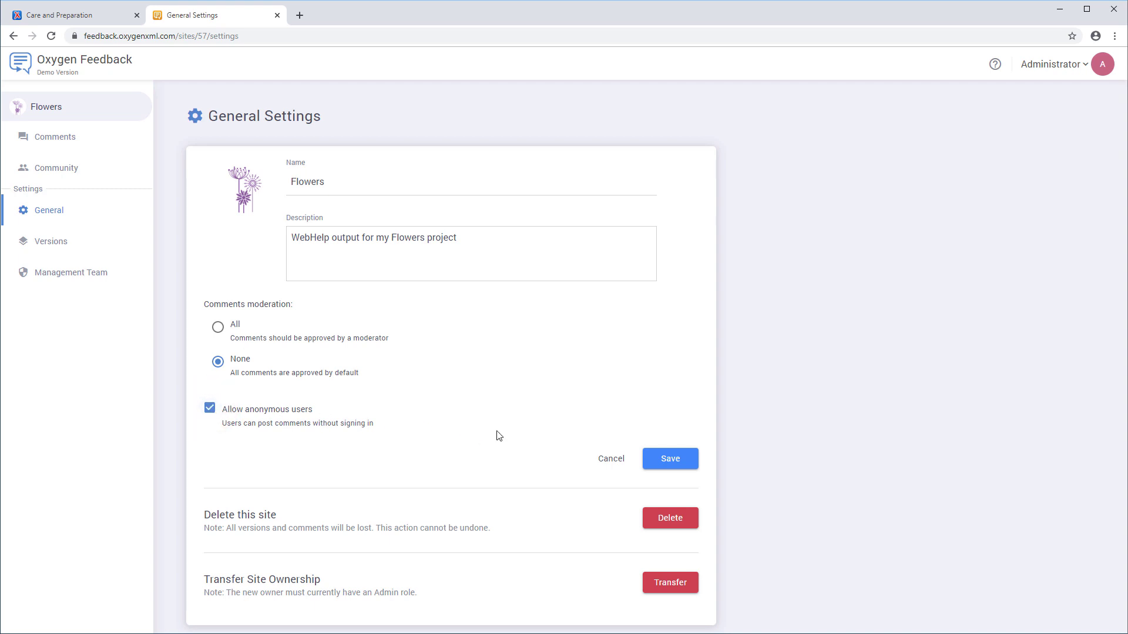
left_click(658, 461)
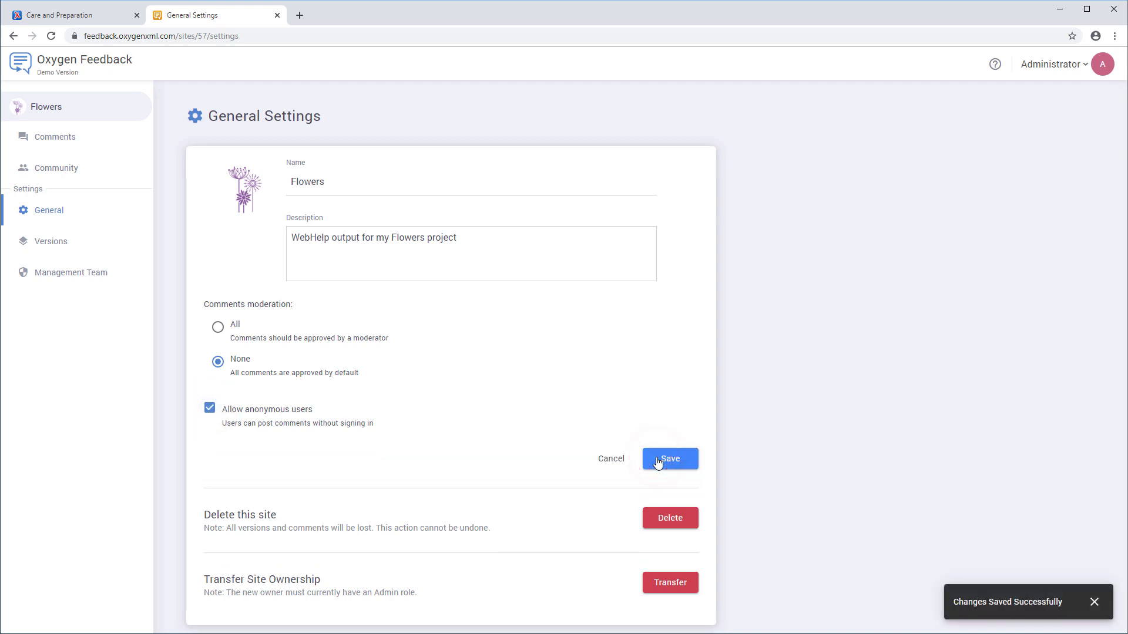
left_click(61, 242)
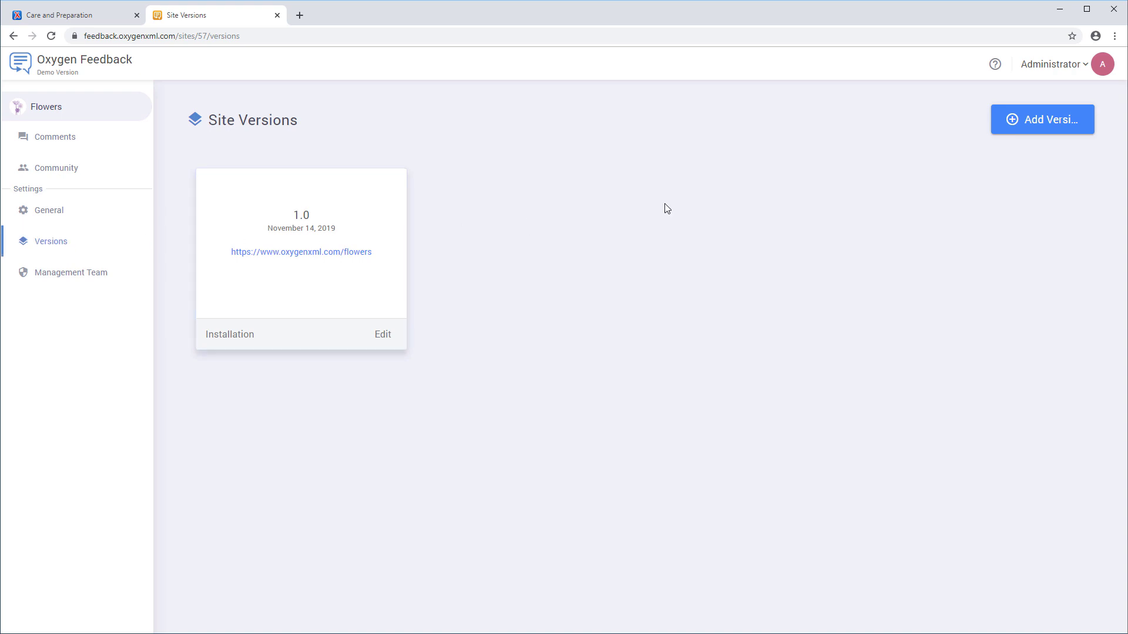
- Rename the Flowers site version 1.0 to 1.1 and view its installation instructions
left_click(1042, 122)
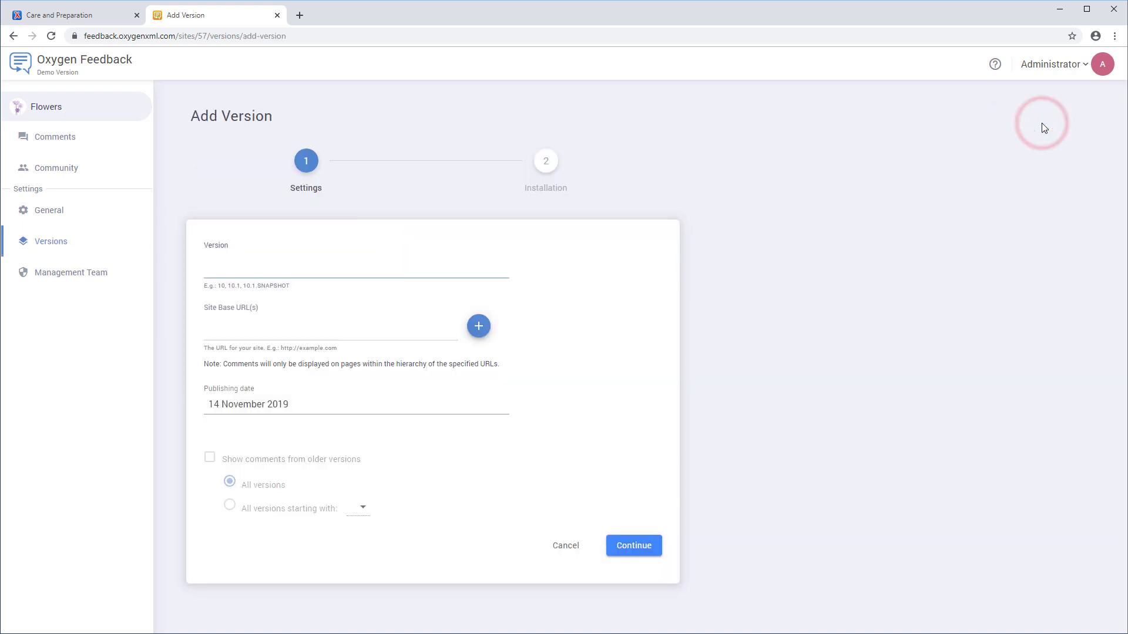
left_click(71, 245)
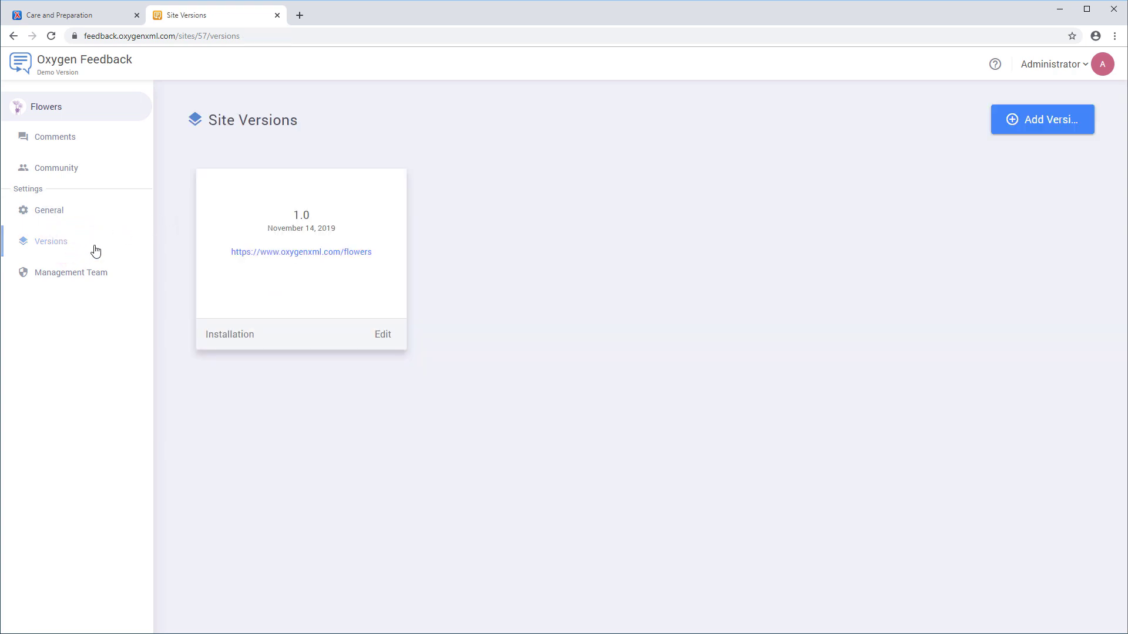
left_click(380, 335)
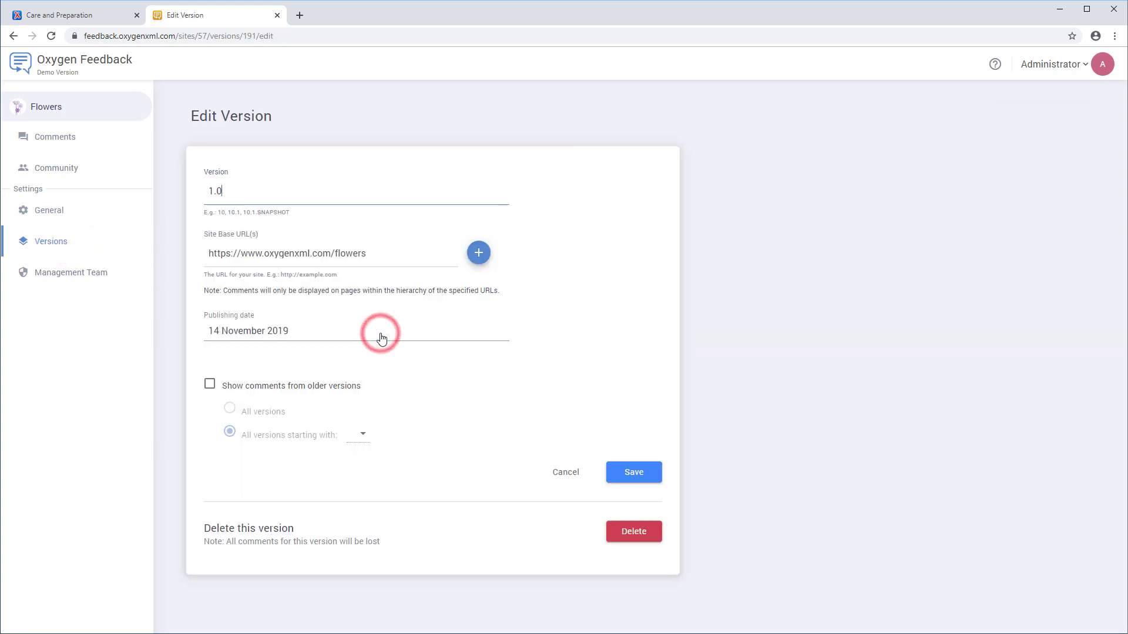
key("BackSpace")
type("1")
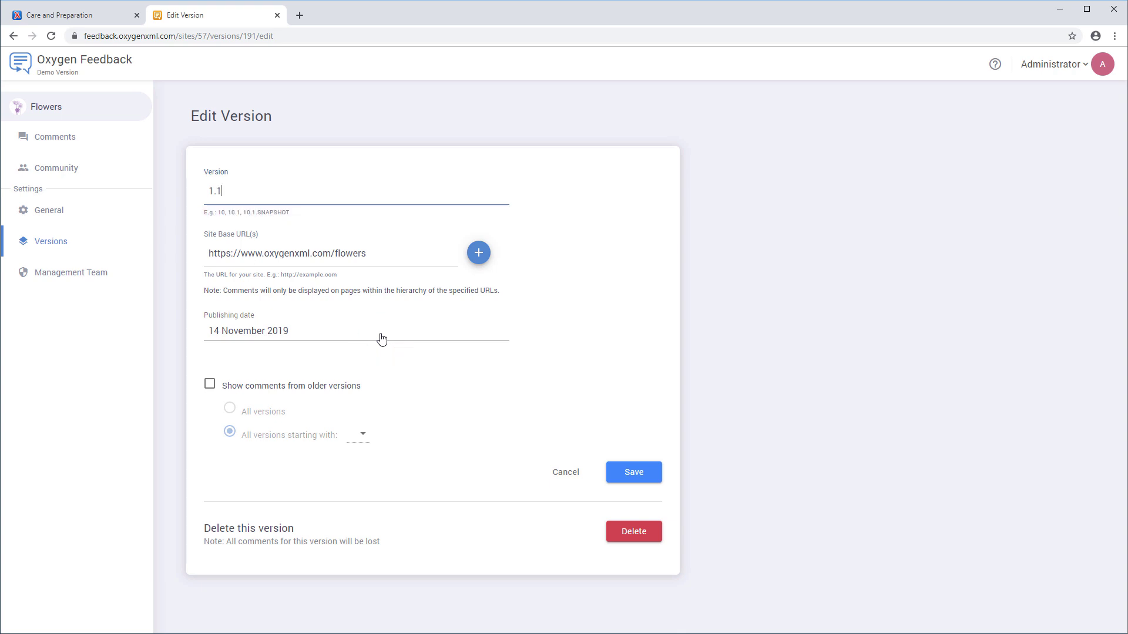
left_click(624, 473)
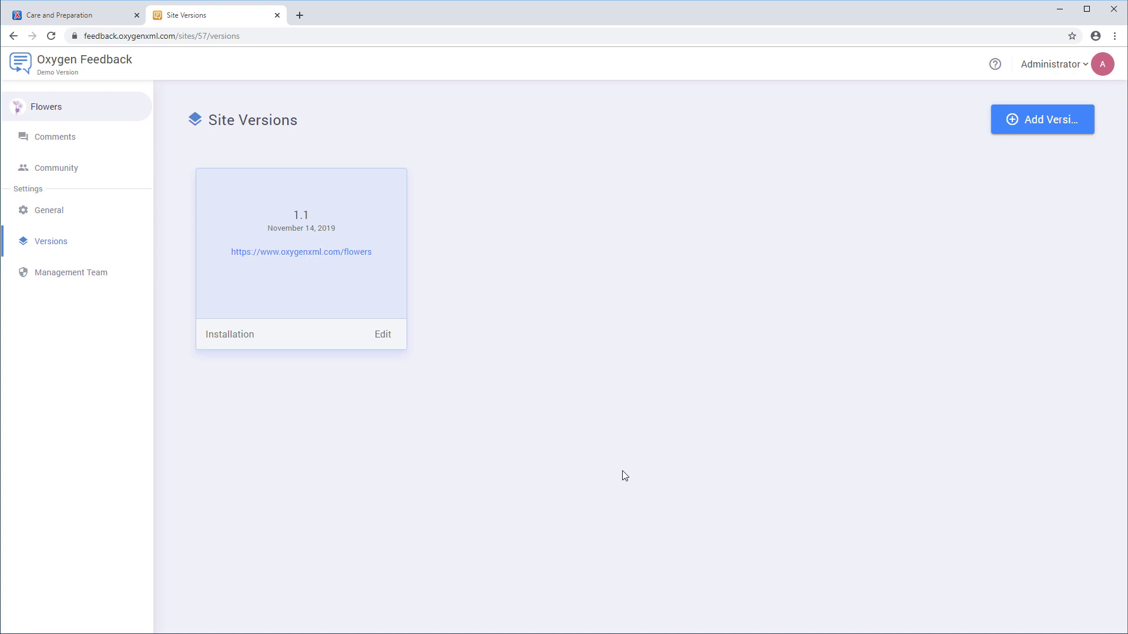
left_click(239, 338)
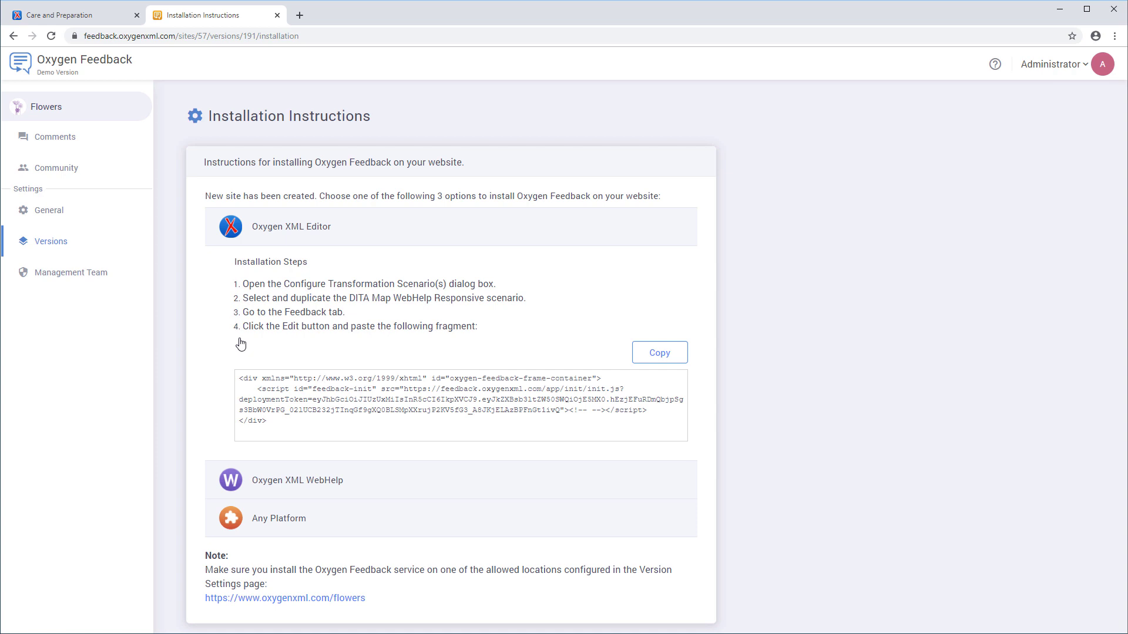
- View the Flowers site's Management Team, where Administrator is the only Owner
left_click(84, 277)
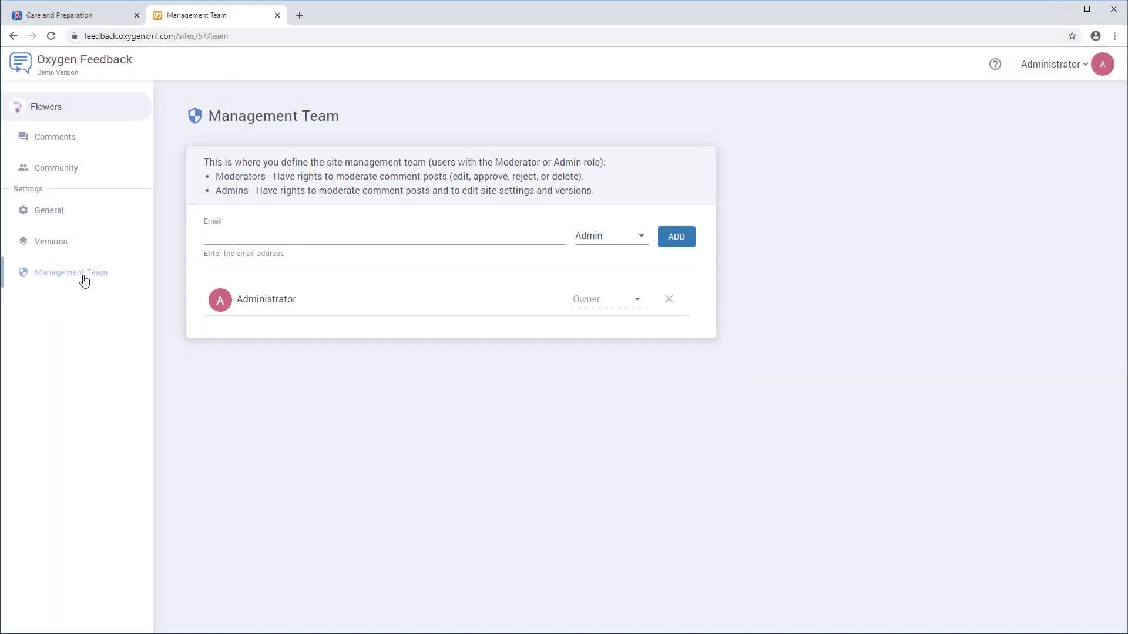
- Invite a new team member by their e-mail address with the Moderator role
left_click(253, 233)
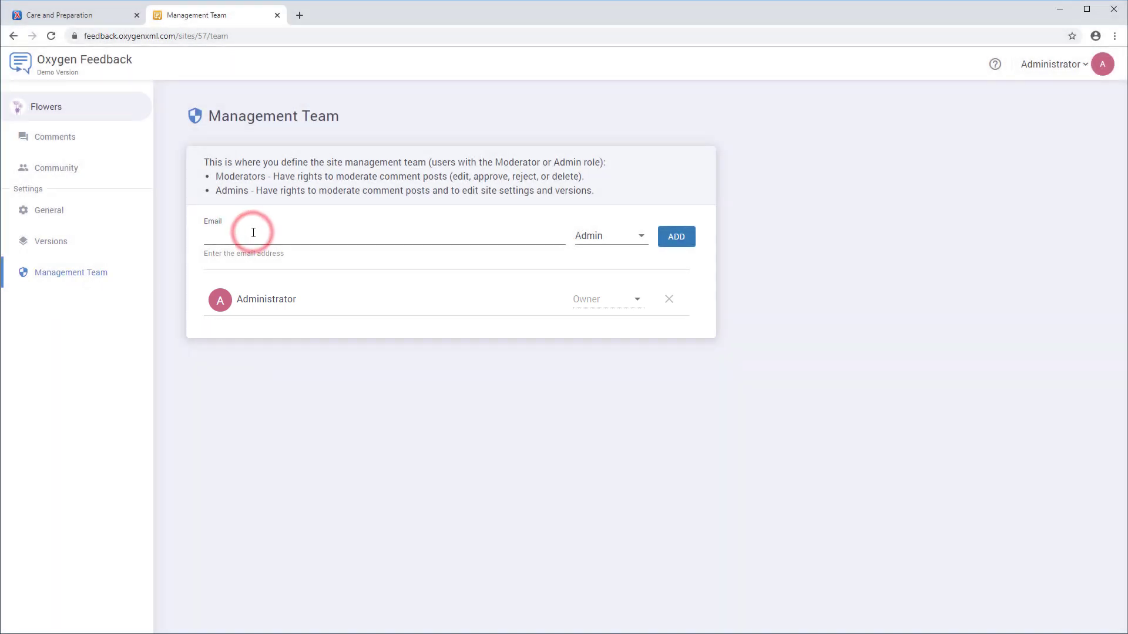
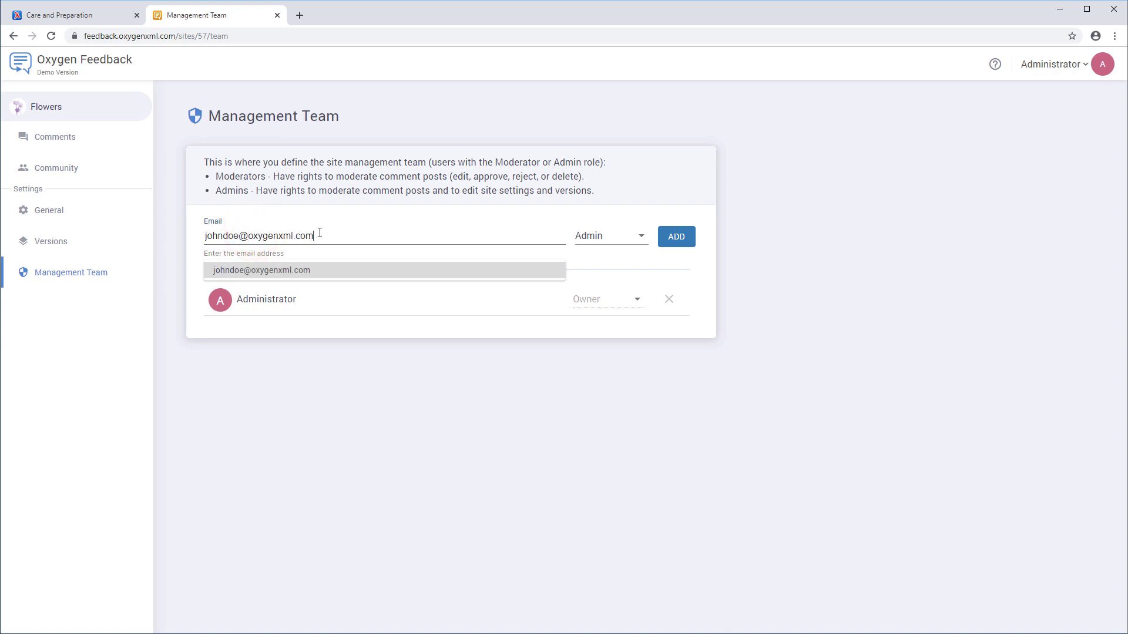
left_click(630, 236)
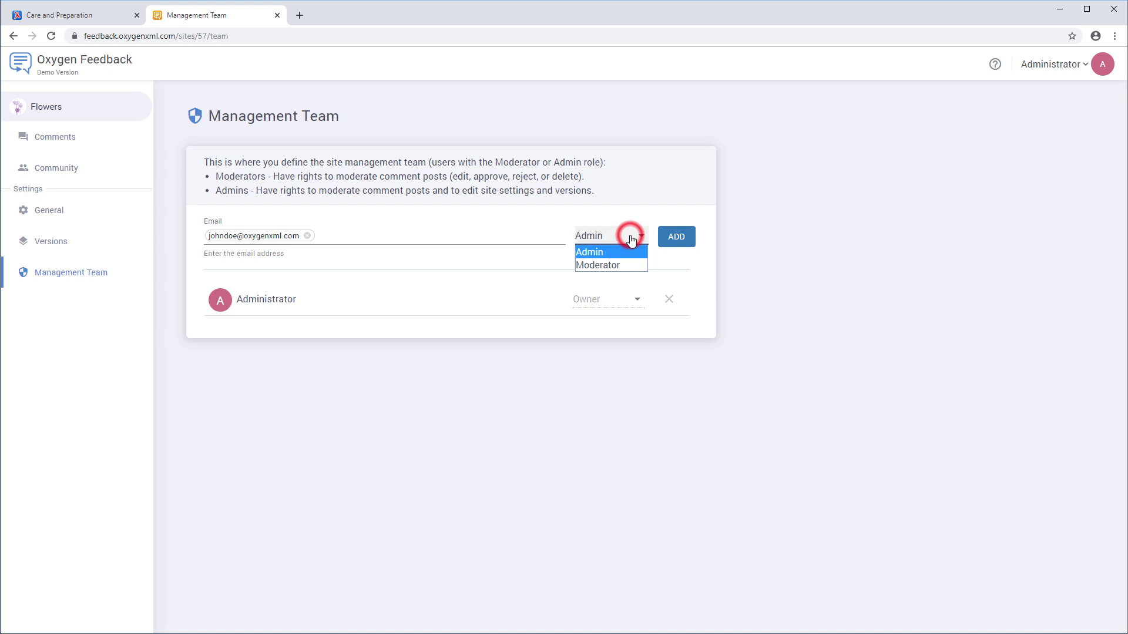
left_click(627, 265)
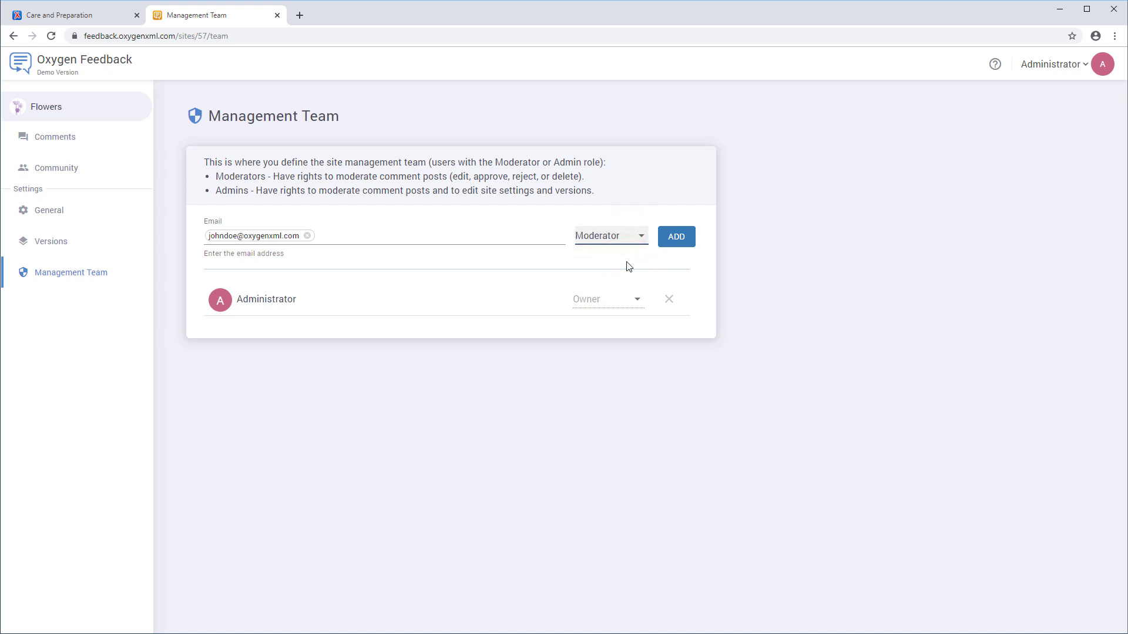
left_click(669, 239)
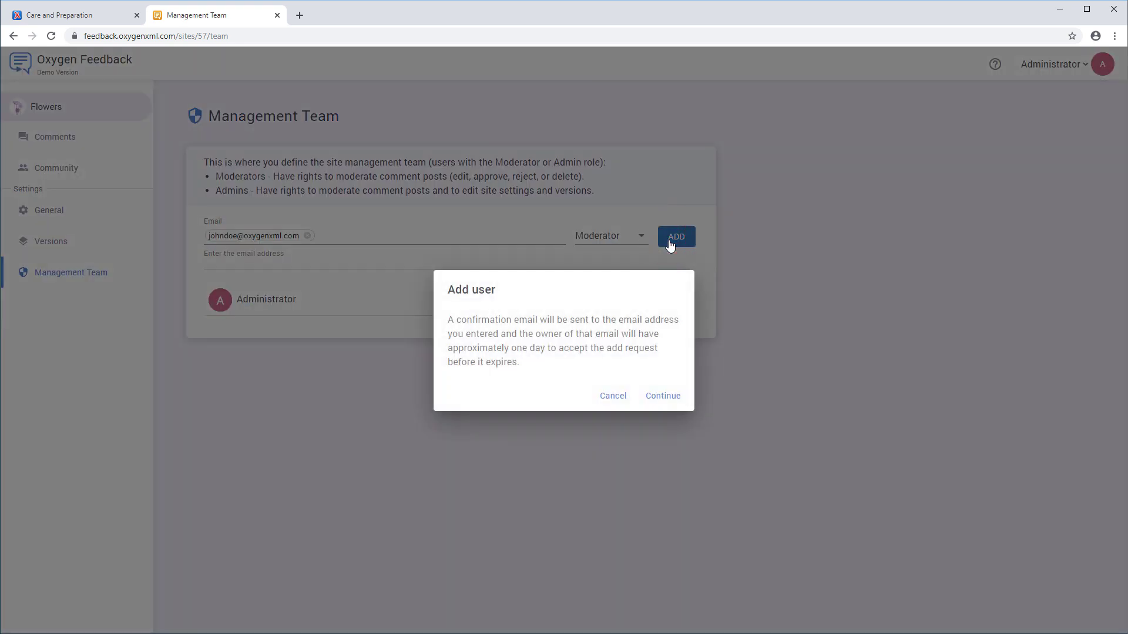
left_click(668, 397)
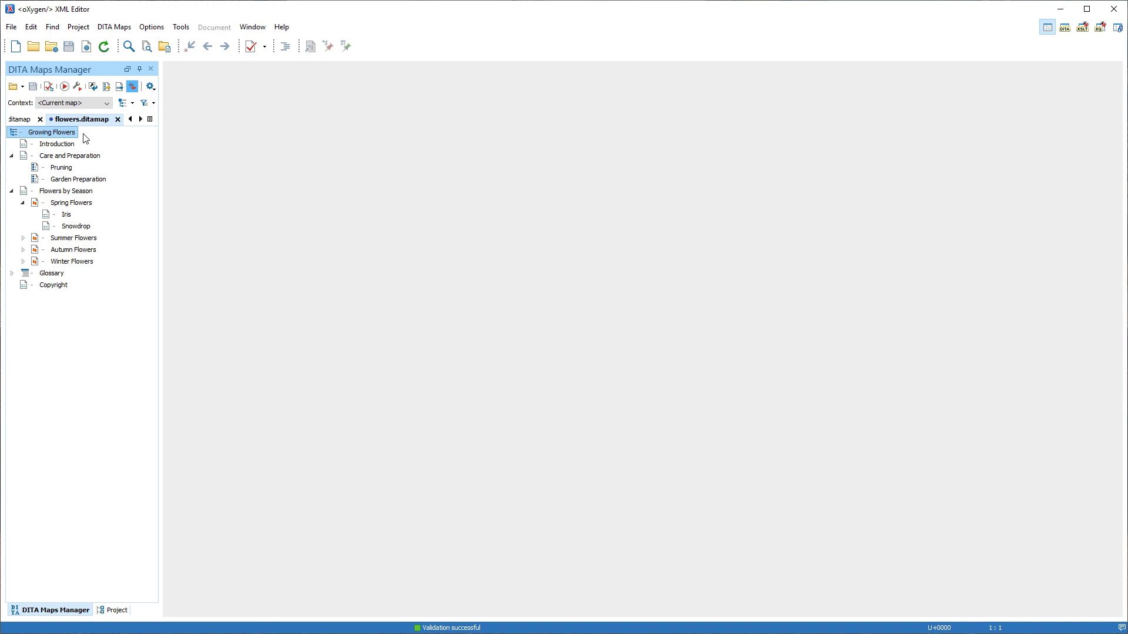
- From the Growing Flowers map's Feedback Comments Manager, install the Oxygen Feedback Connector add-on
right_click(72, 132)
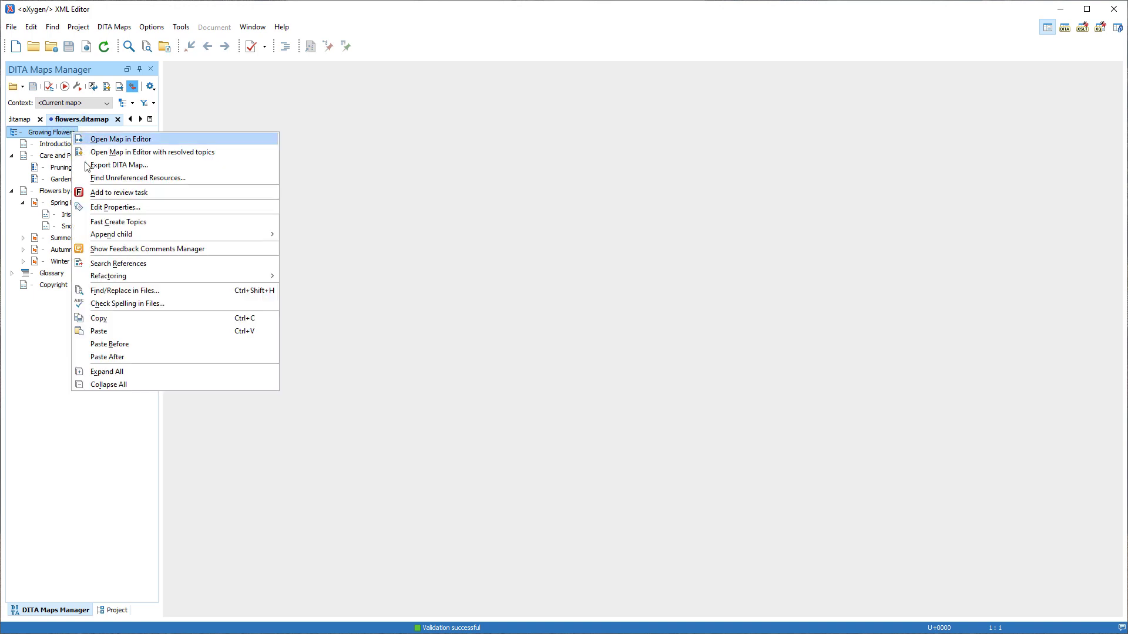
left_click(103, 250)
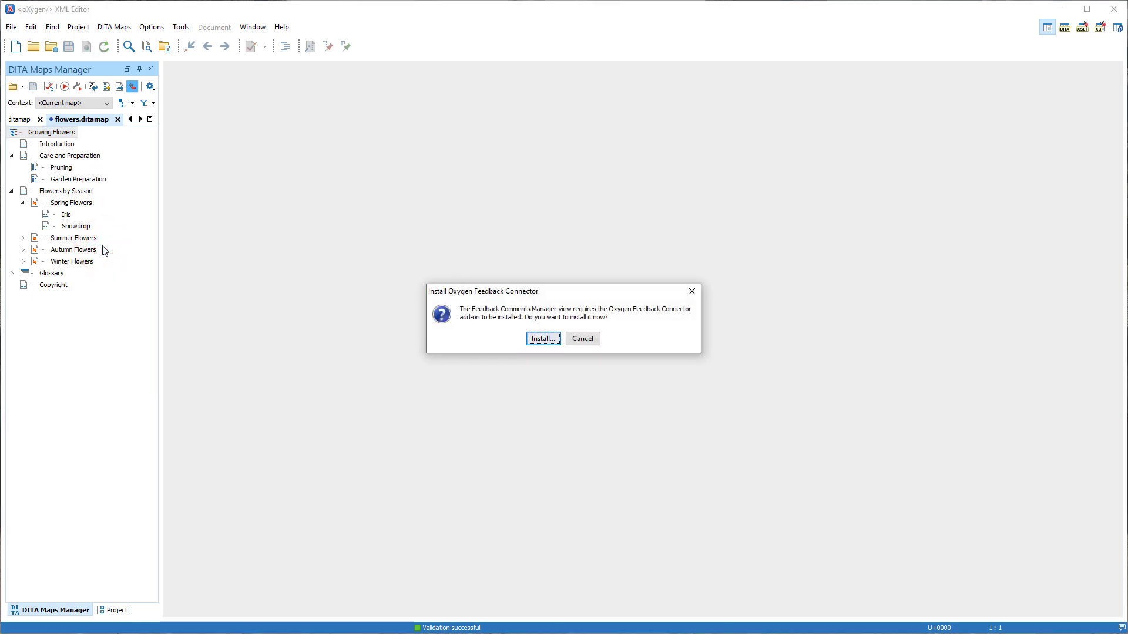
left_click(539, 340)
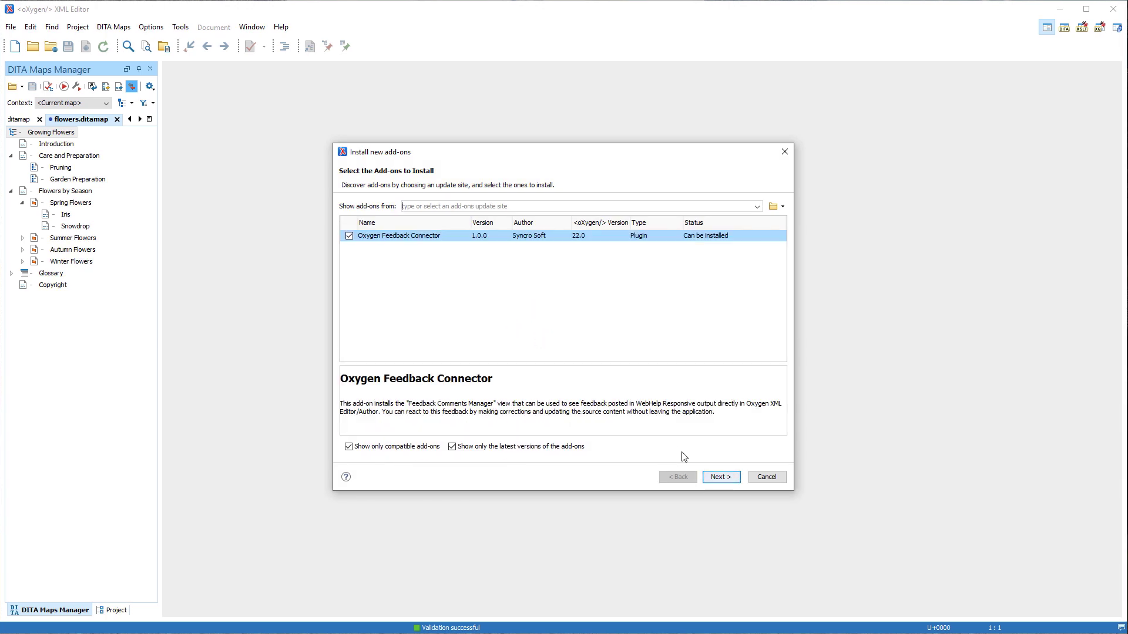
left_click(715, 478)
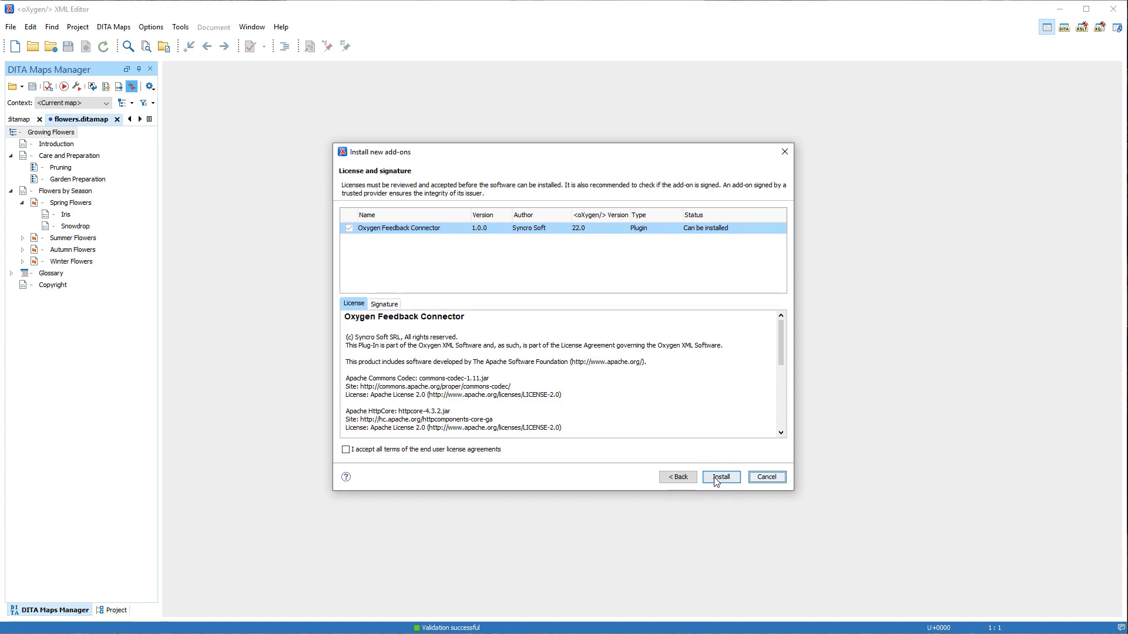
left_click(485, 455)
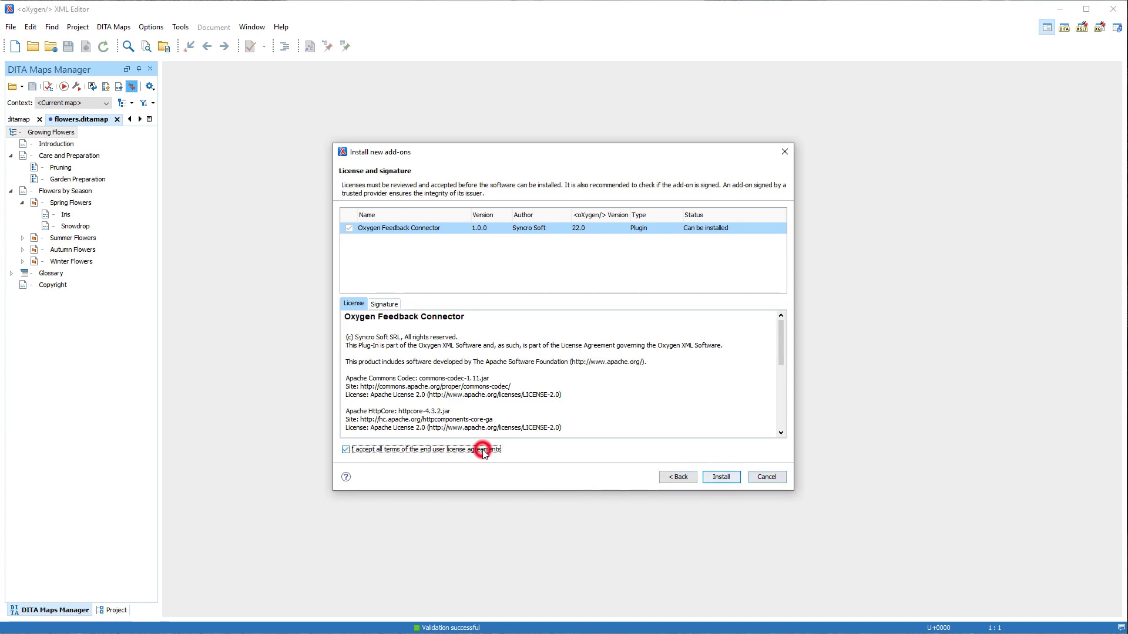
left_click(722, 477)
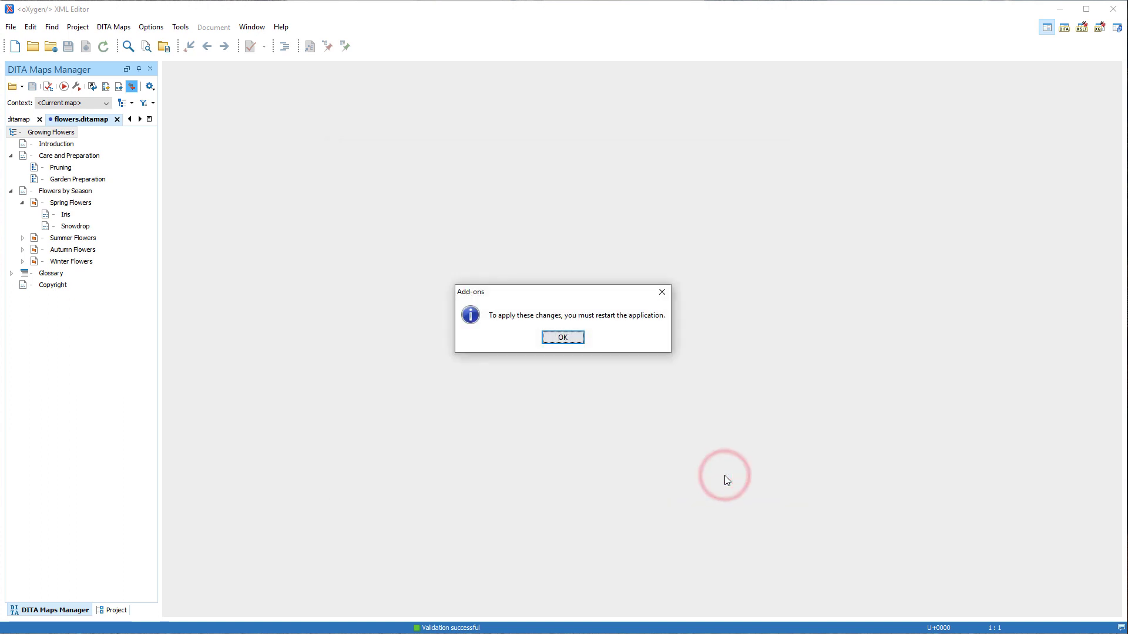
left_click(567, 339)
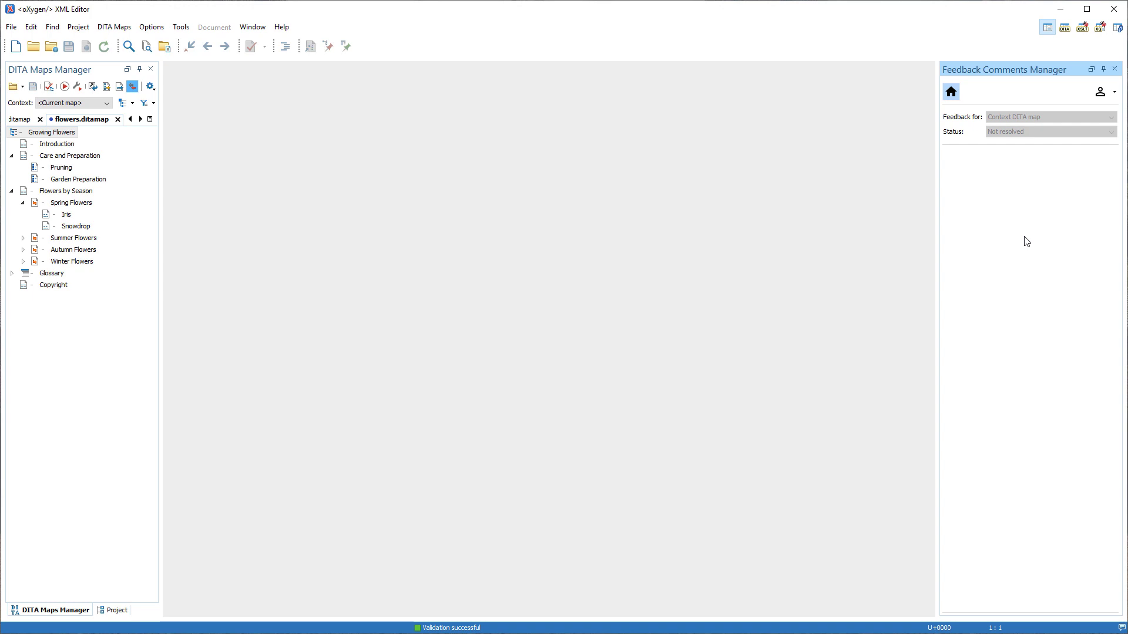
left_click(1114, 92)
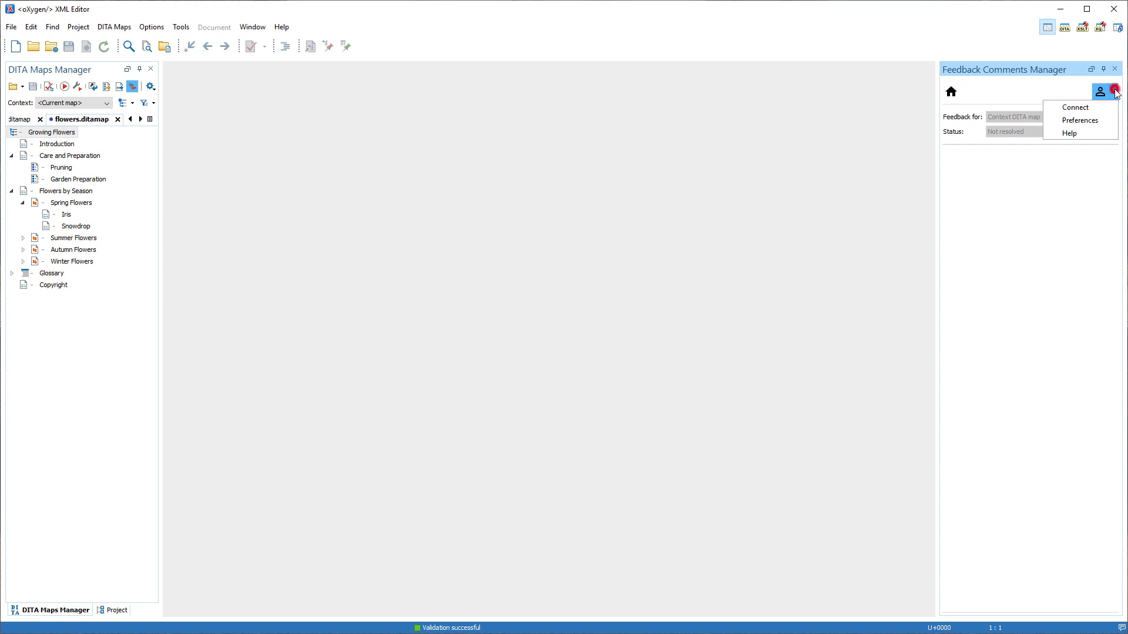
left_click(1095, 120)
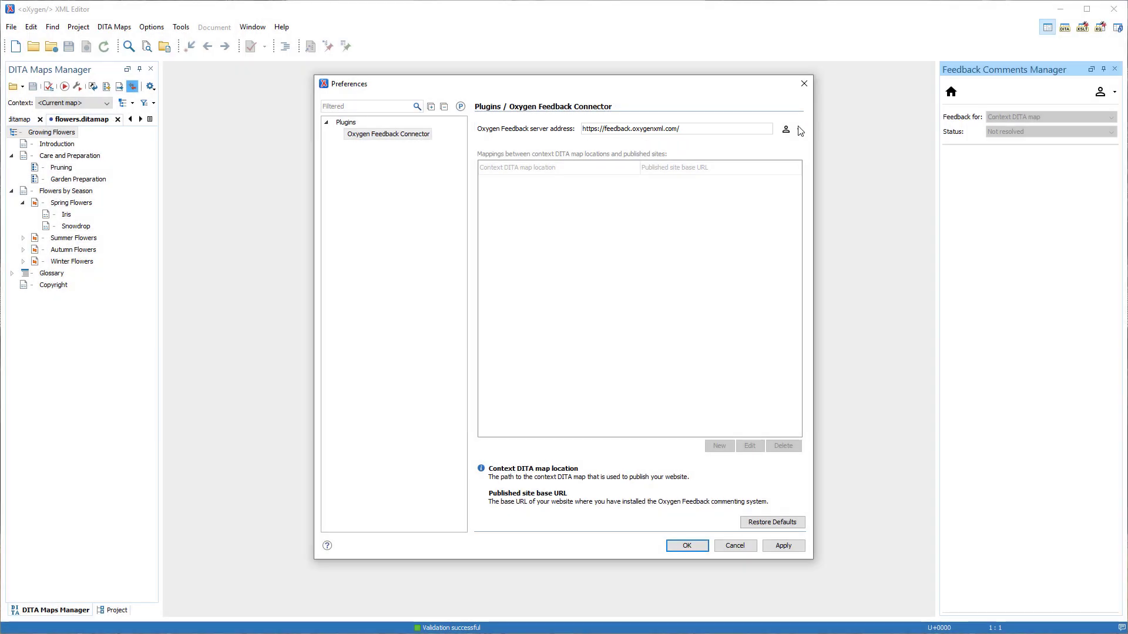
left_click(793, 129)
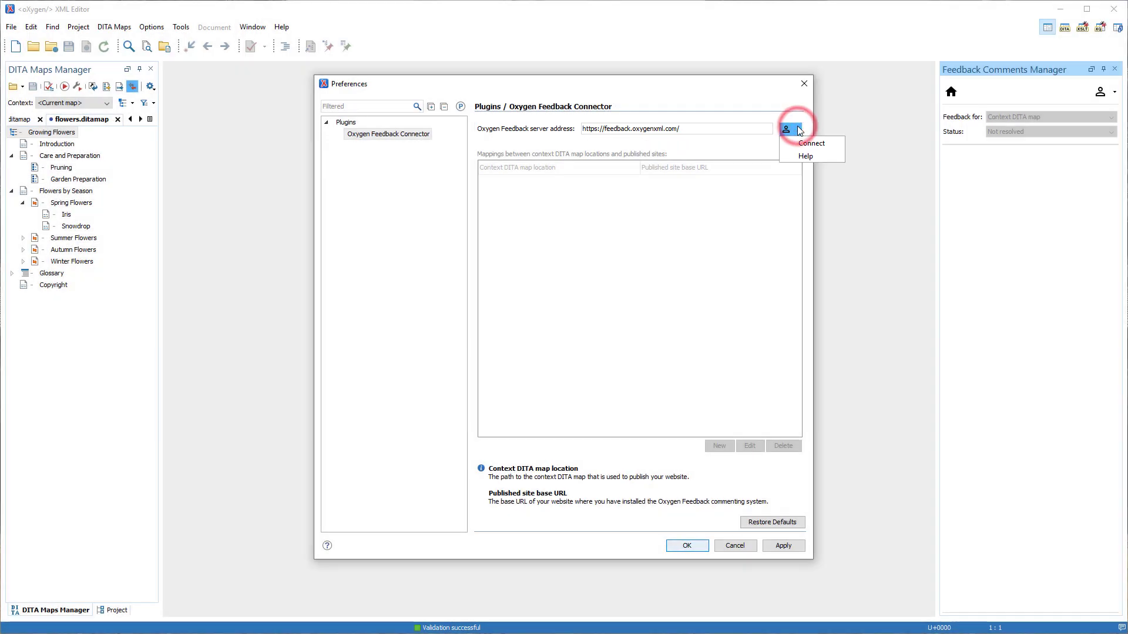
left_click(805, 143)
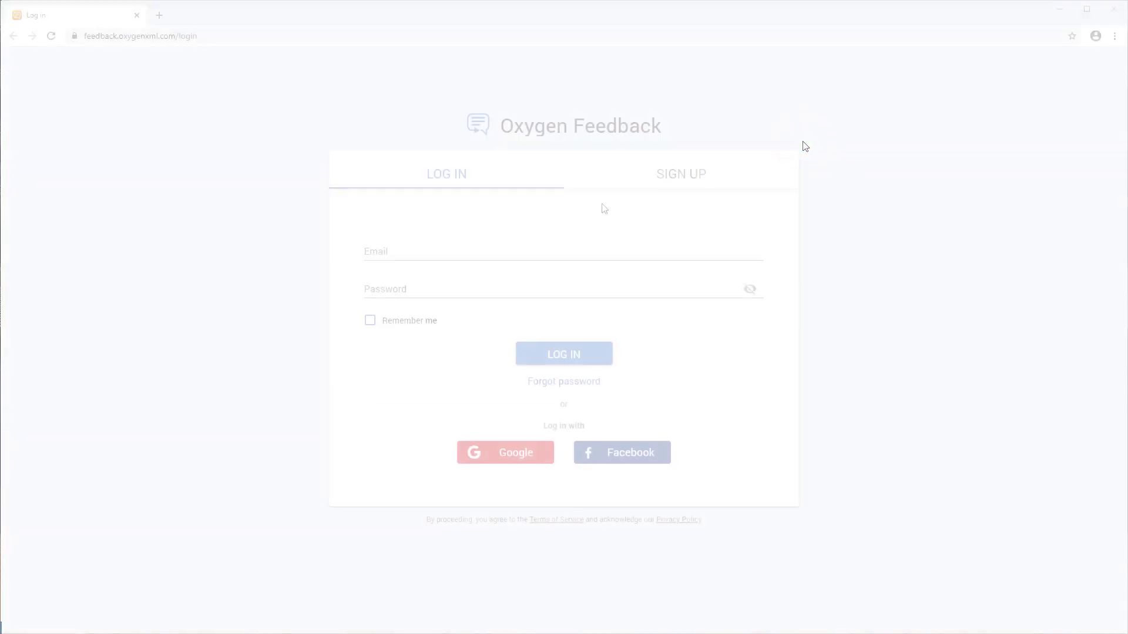
- Log in to Oxygen Feedback with the account e-mail and password, then authorize Oxygen XML Editor
left_click(462, 250)
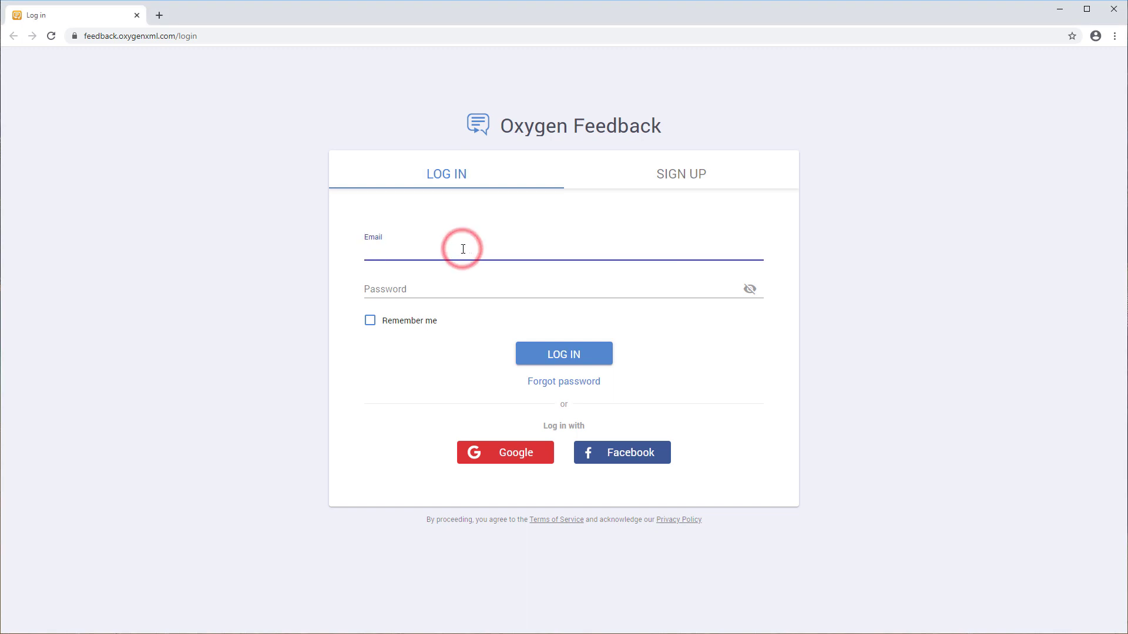
key("Tab")
type("********")
left_click(552, 354)
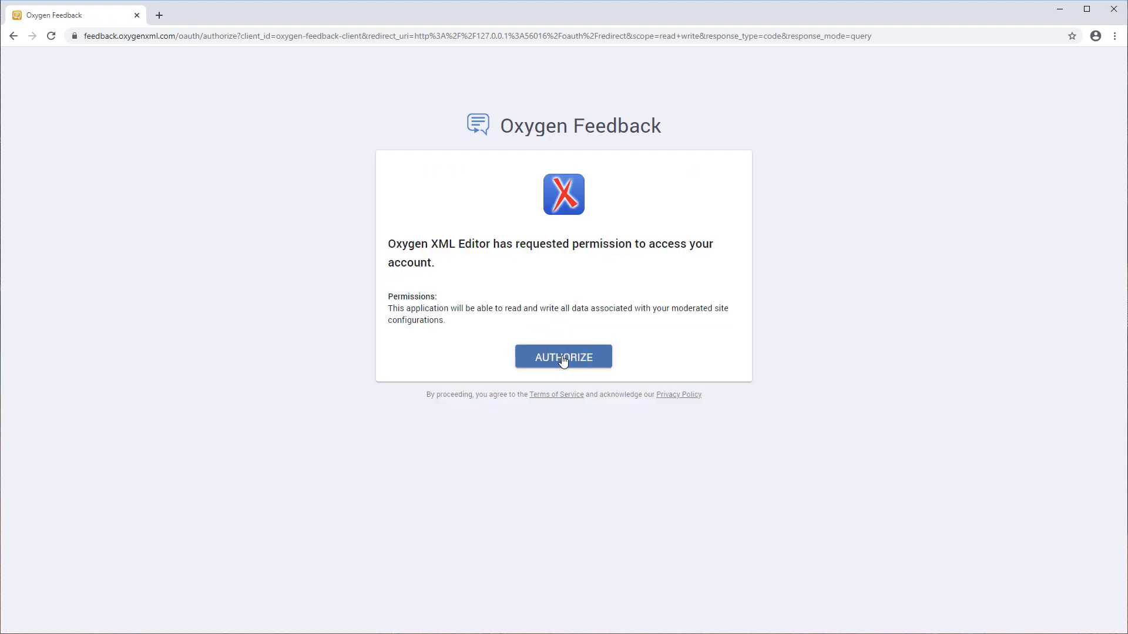
left_click(564, 359)
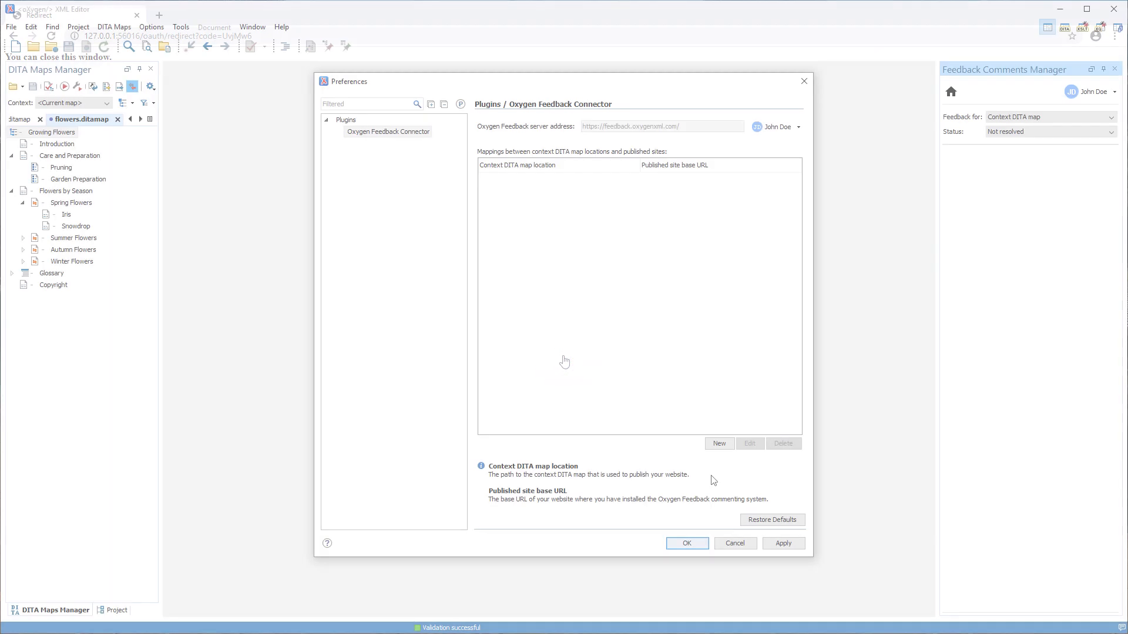
- Add a mapping with flowers.ditamap as the context DITA map and apply the preferences
left_click(720, 445)
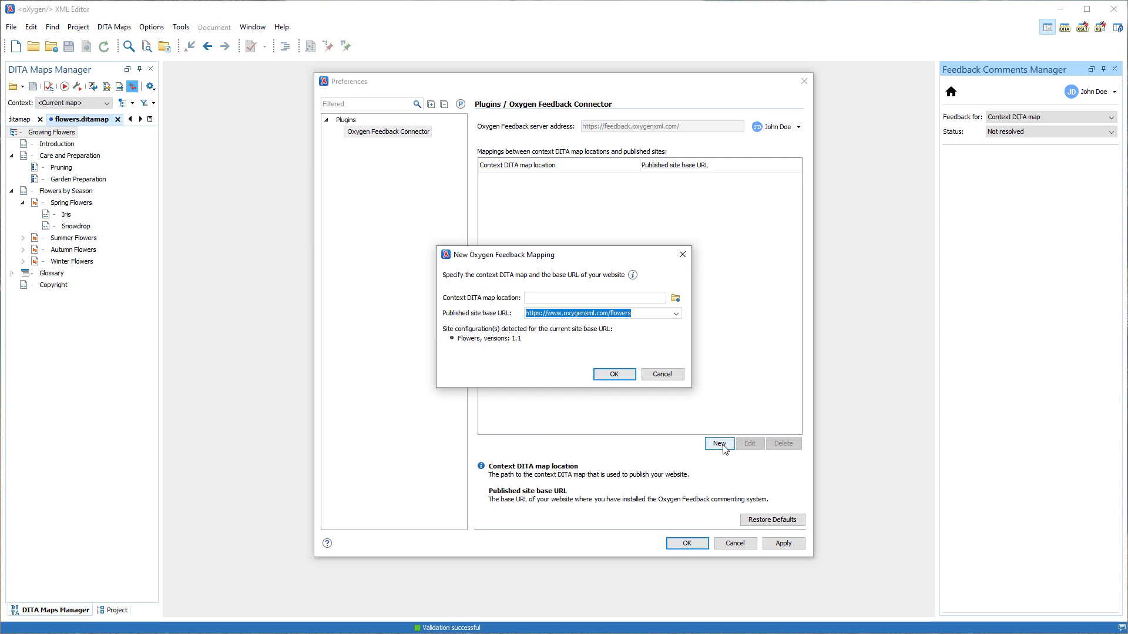
left_click(676, 298)
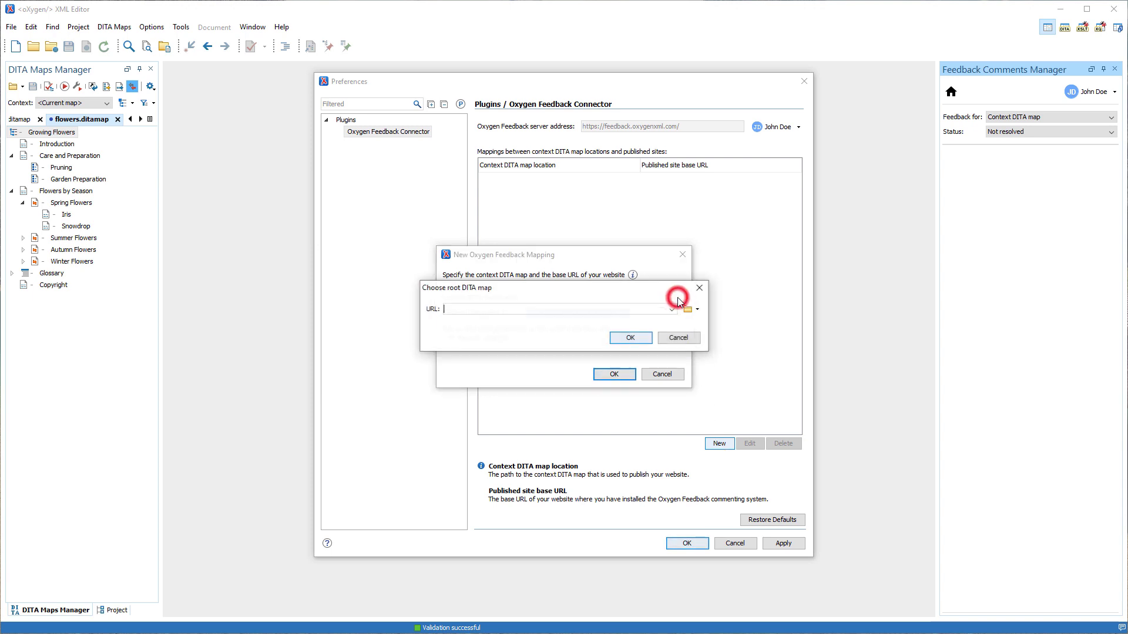
left_click(688, 311)
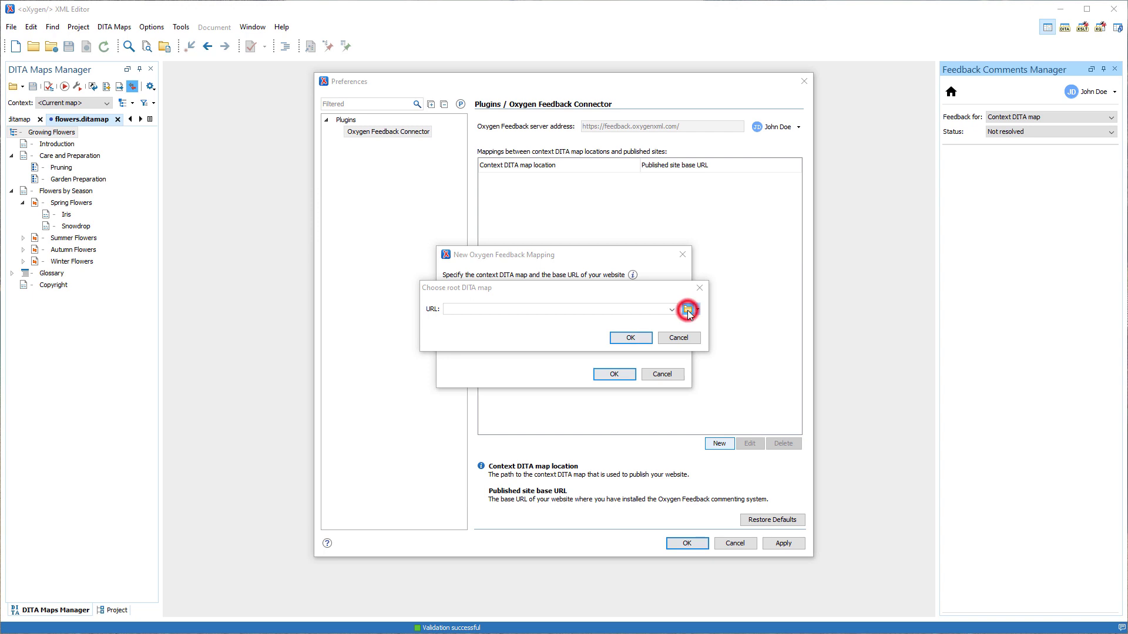
left_click(682, 427)
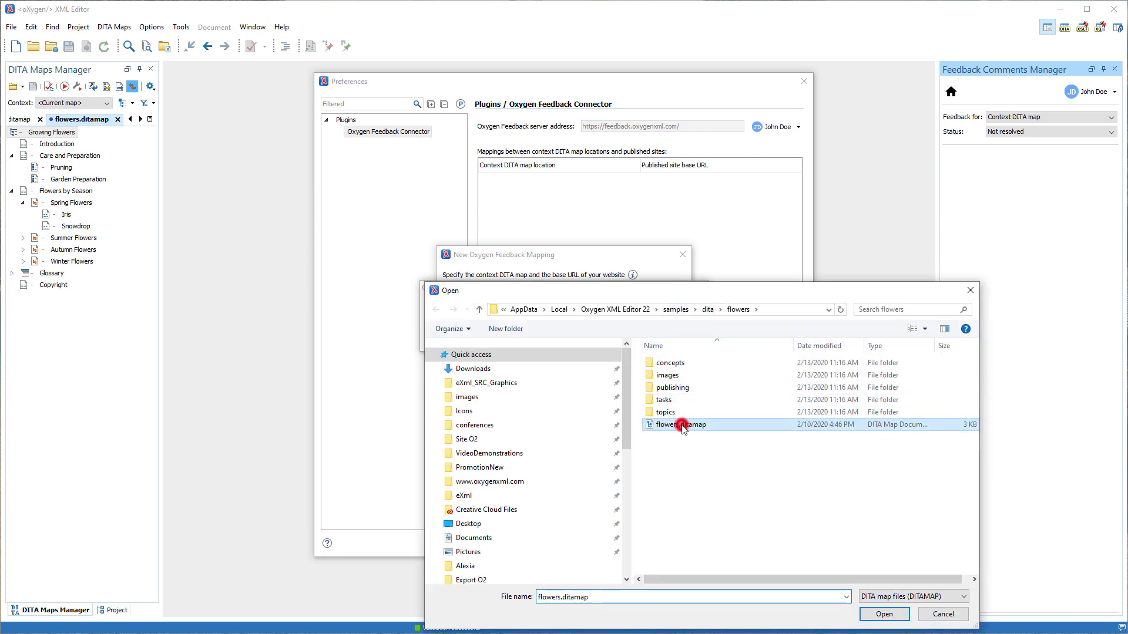
double_click(682, 427)
left_click(633, 338)
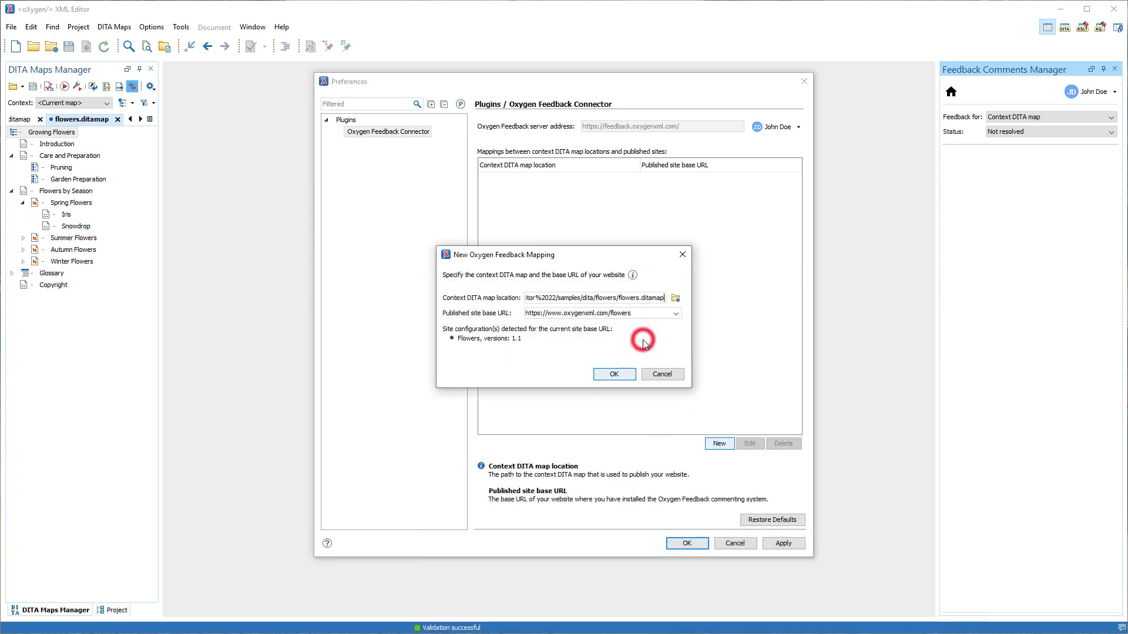
left_click(613, 375)
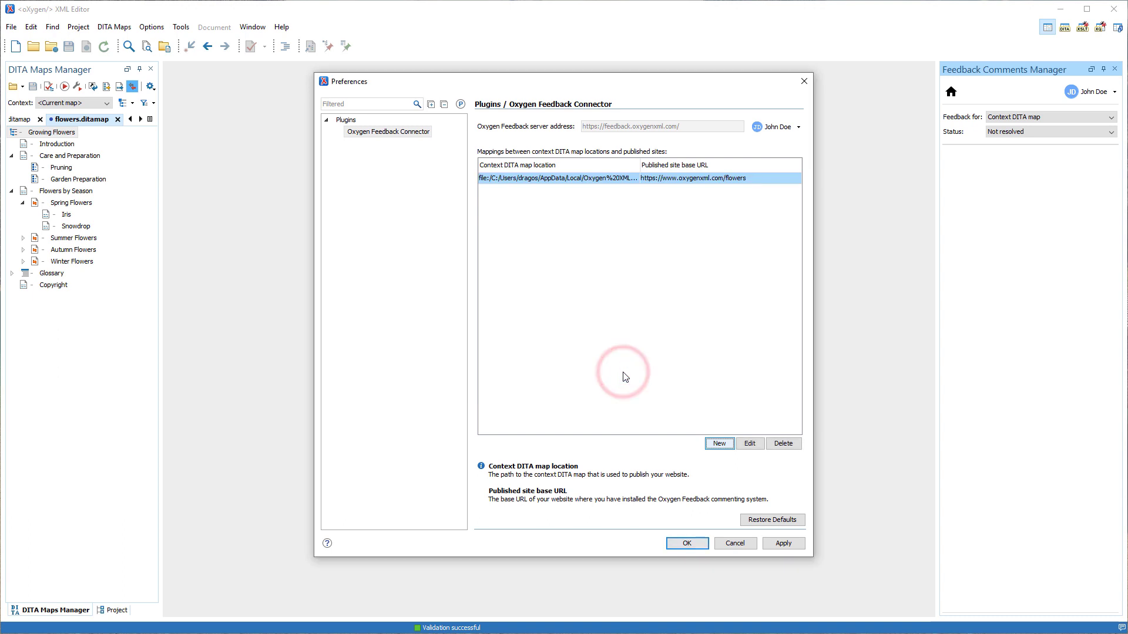
left_click(693, 542)
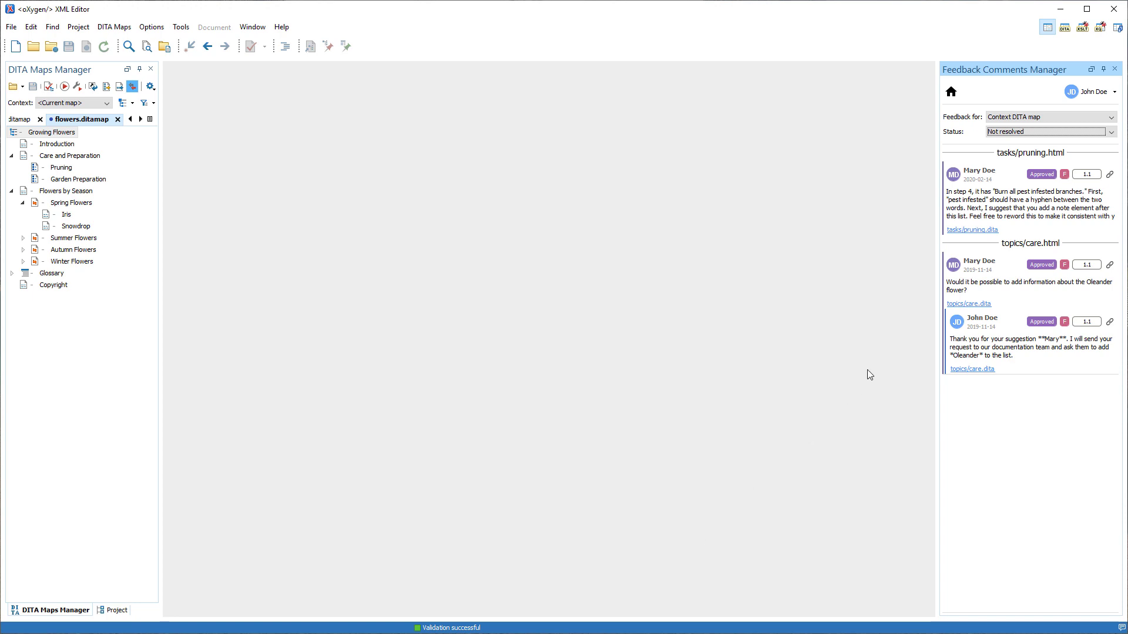
- Set the comment Status filter to All and open care.dita from the Oleander comment
left_click(1027, 134)
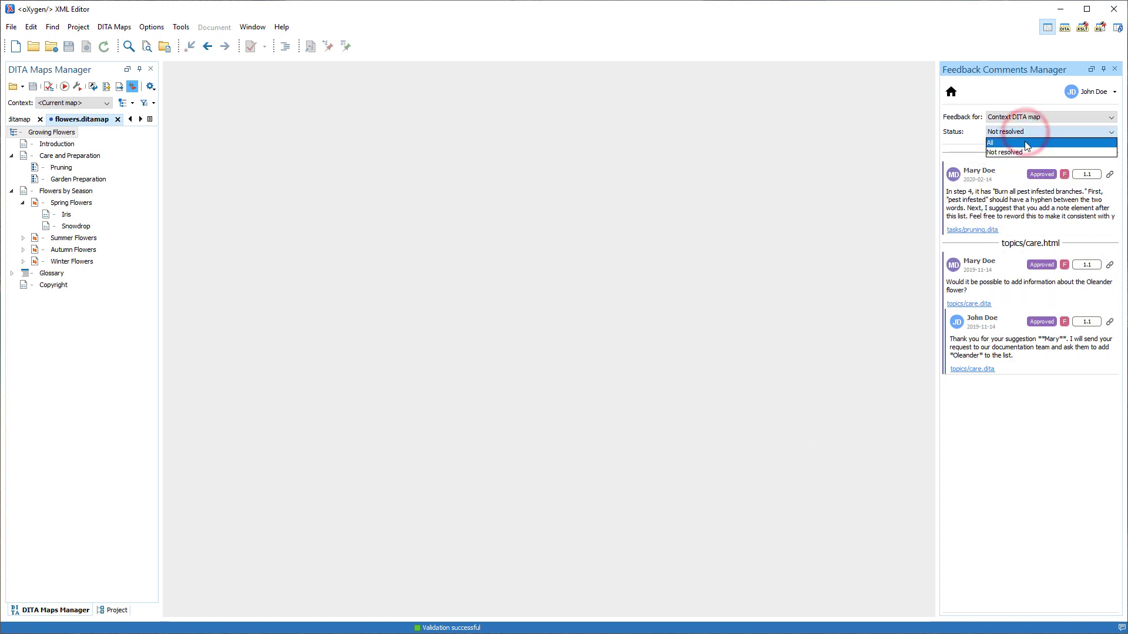
left_click(1025, 141)
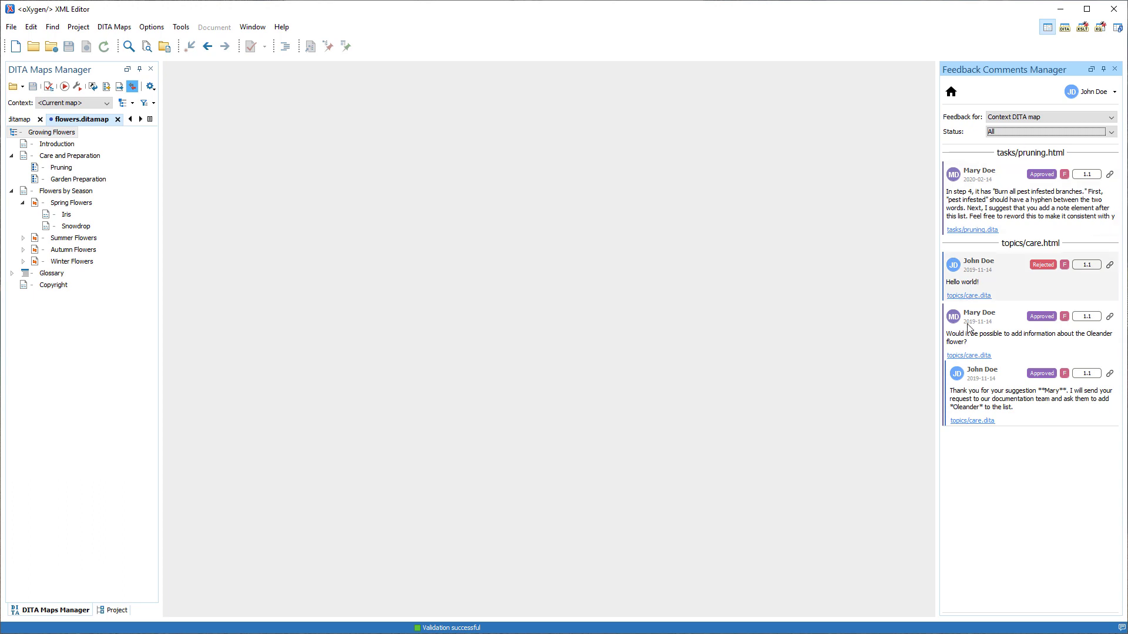
left_click(970, 356)
left_click(970, 356)
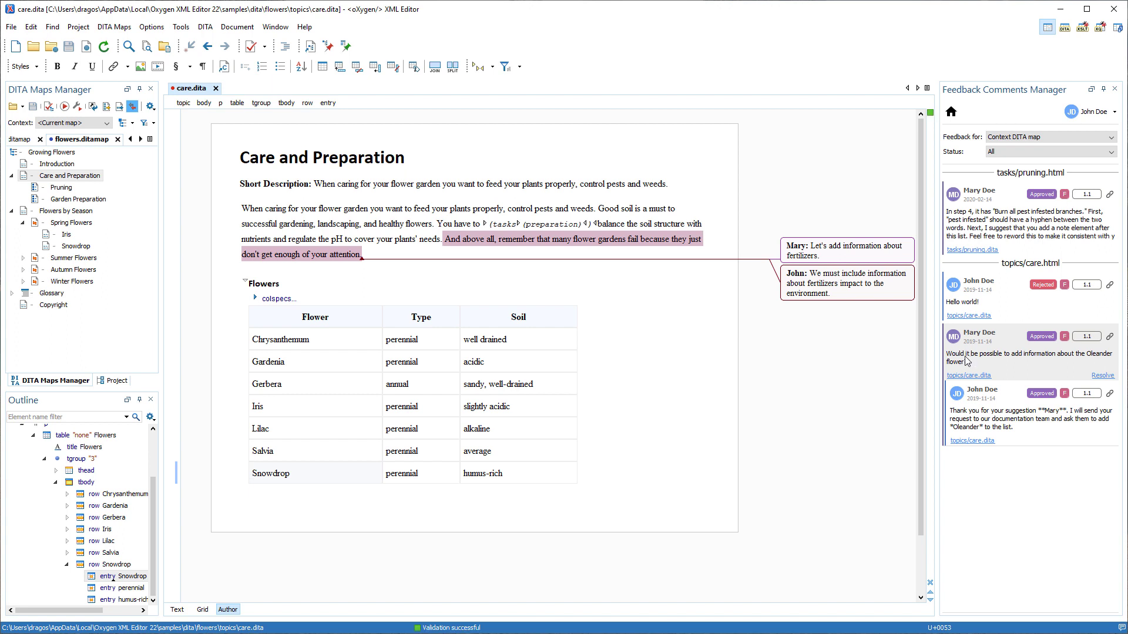
- Insert an Oleander, perennial, average row below Snowdrop in care.dita's Flowers table
right_click(361, 473)
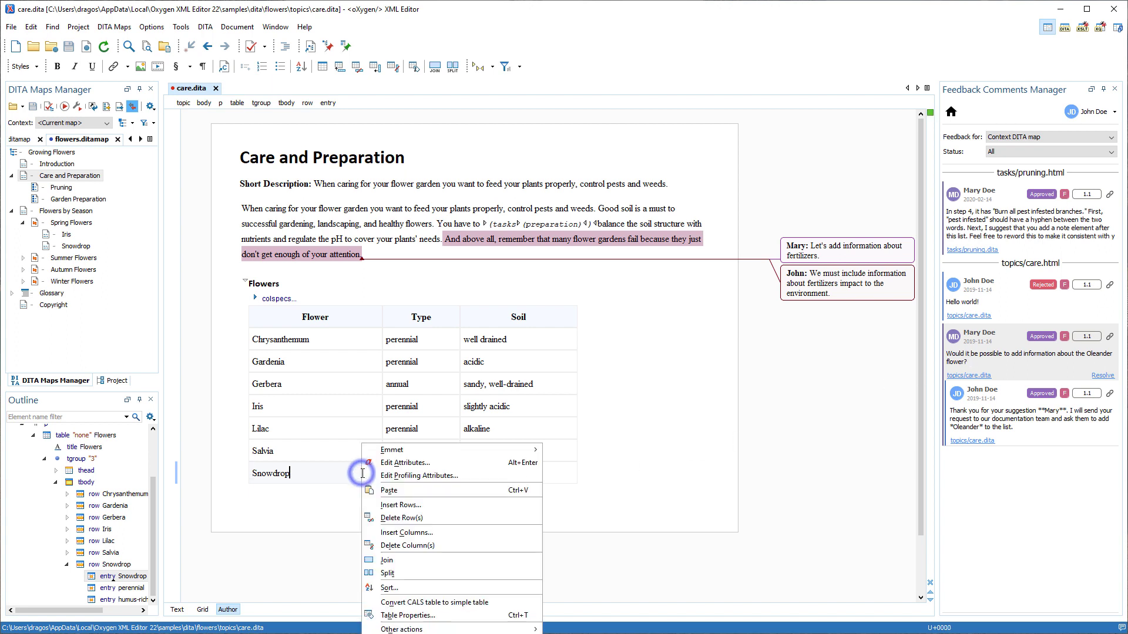
left_click(383, 505)
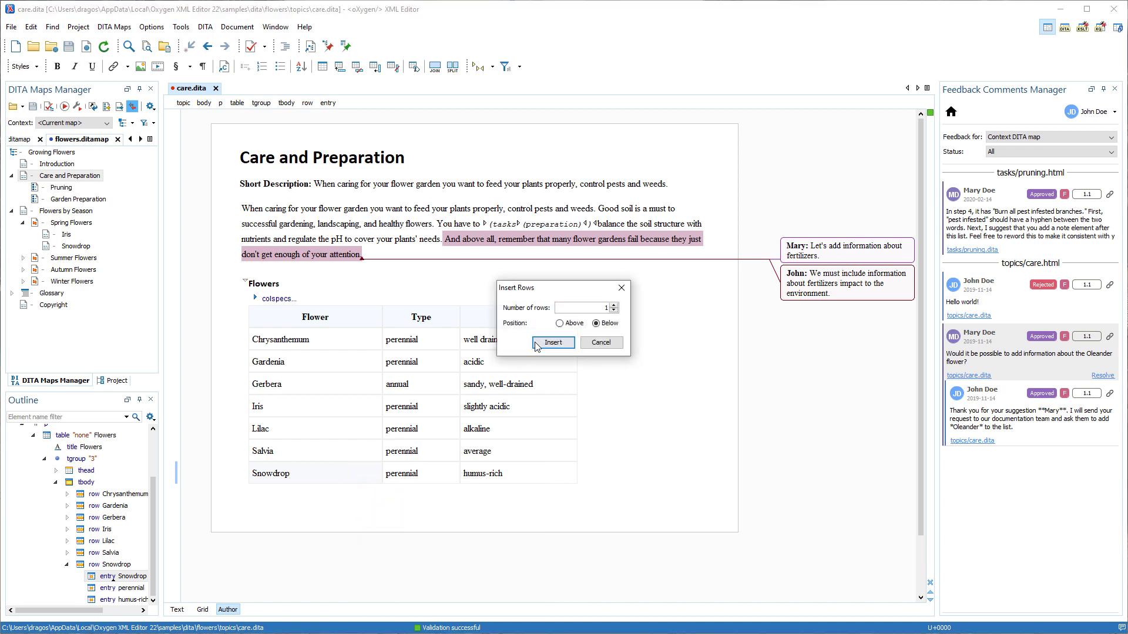
left_click(540, 342)
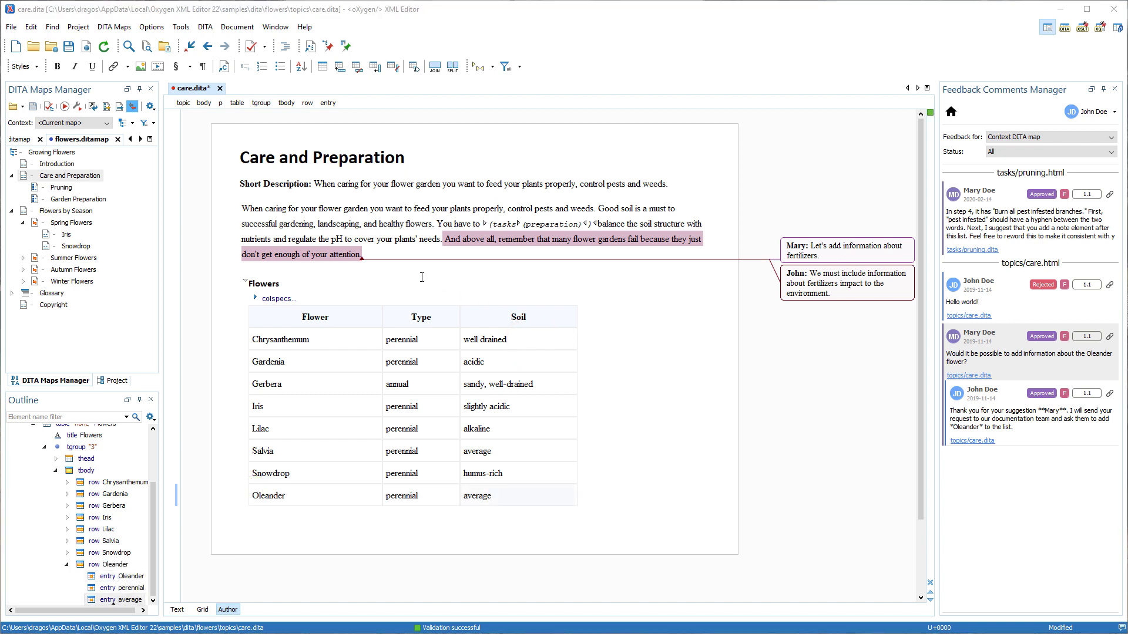
- Save care.dita, mark the Oleander comment Resolved, and open the Pruning topic
left_click(69, 48)
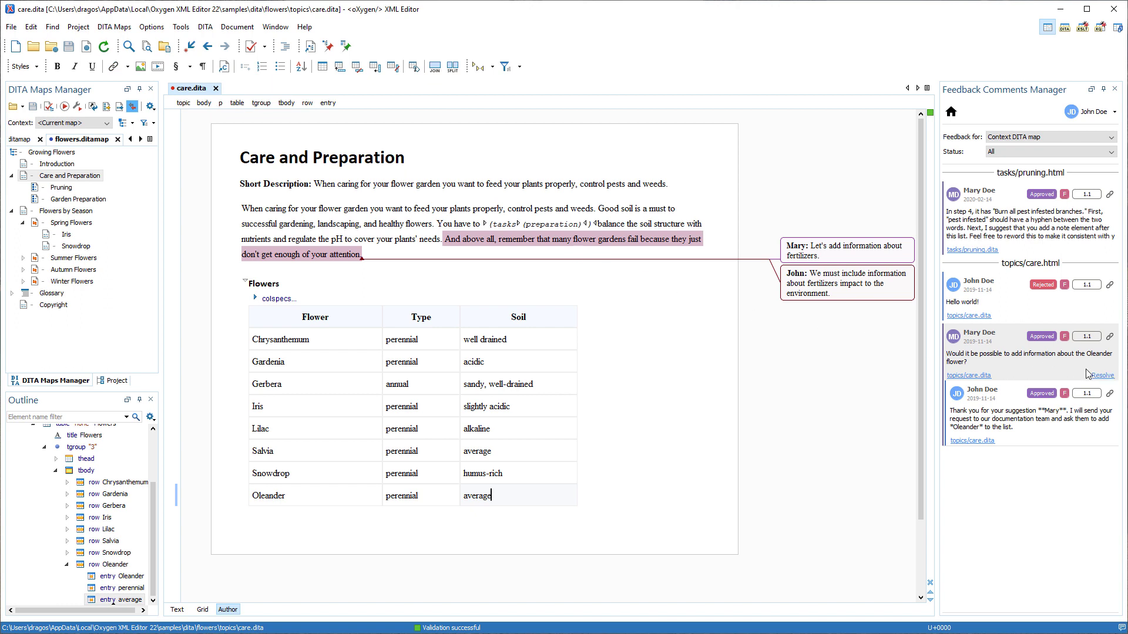
left_click(1102, 376)
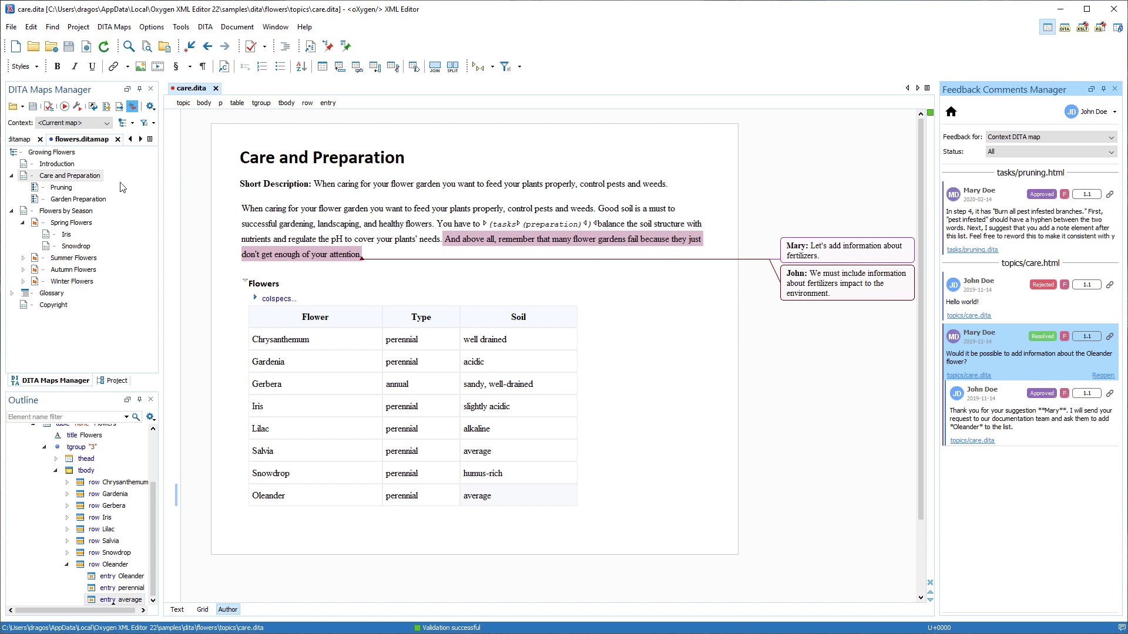
left_click(61, 187)
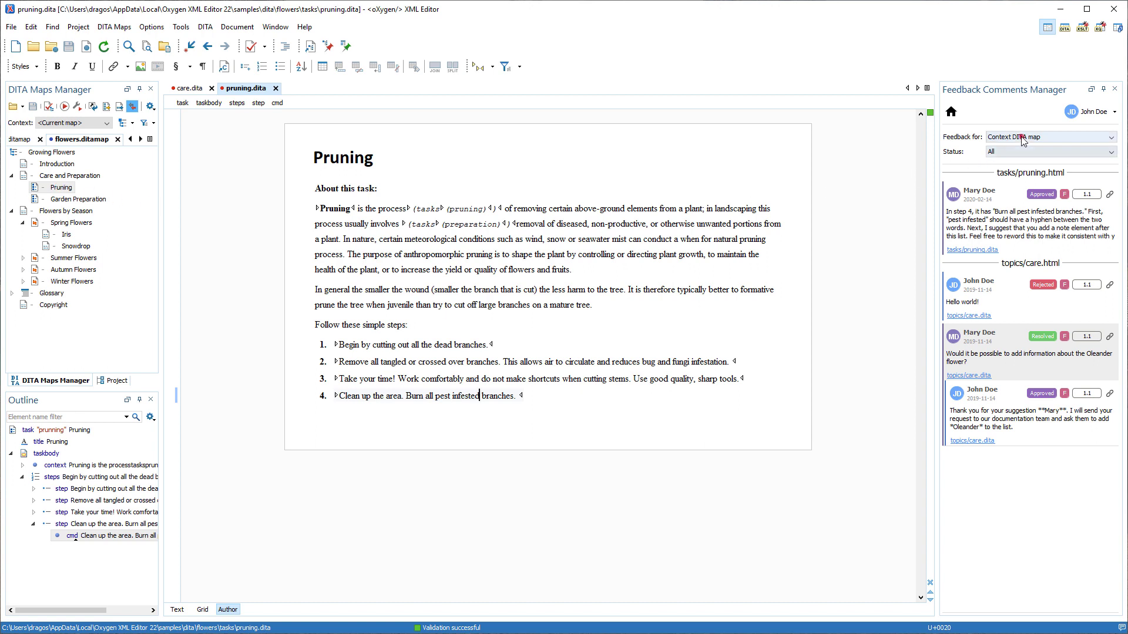
- Set Feedback for to Current editor and show the full text of the pruning.dita comment
left_click(1016, 139)
left_click(1017, 159)
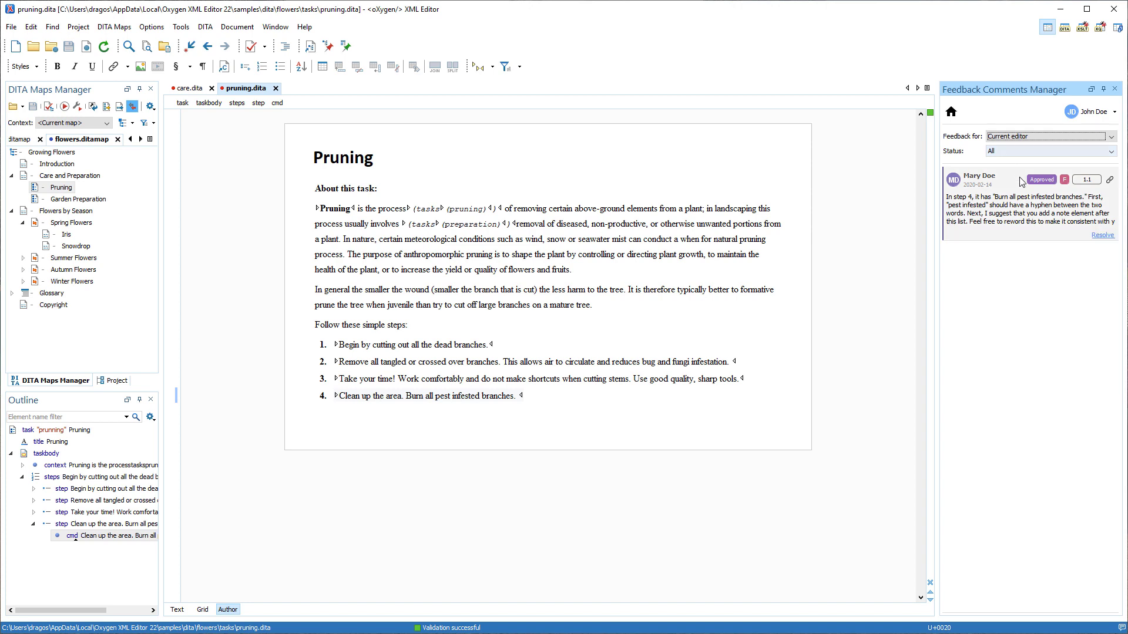
right_click(1021, 212)
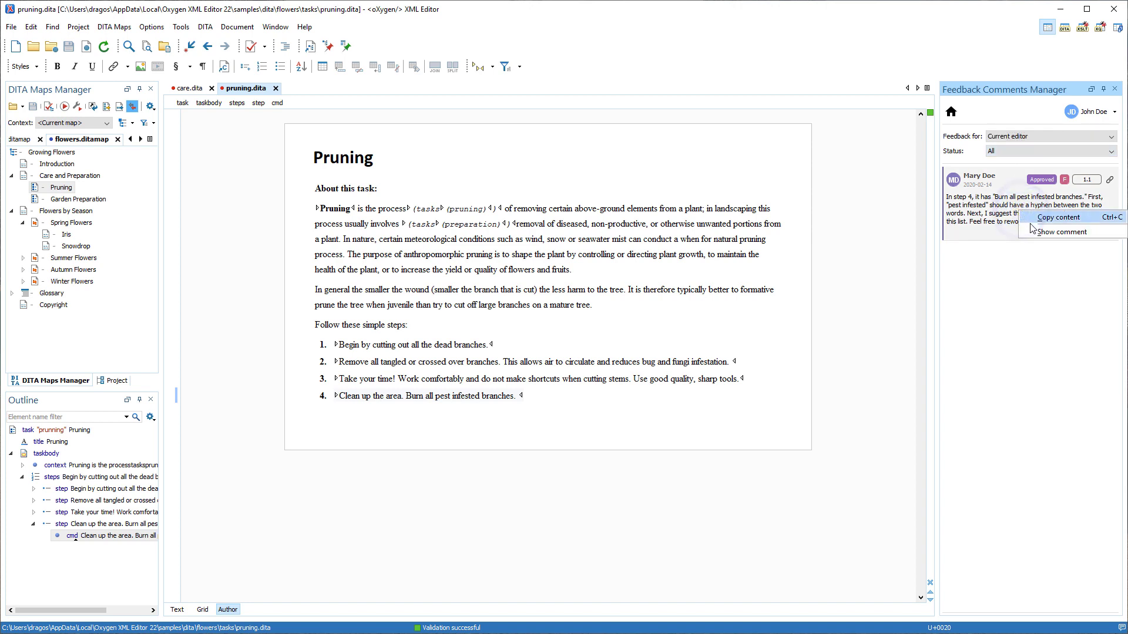
left_click(1038, 232)
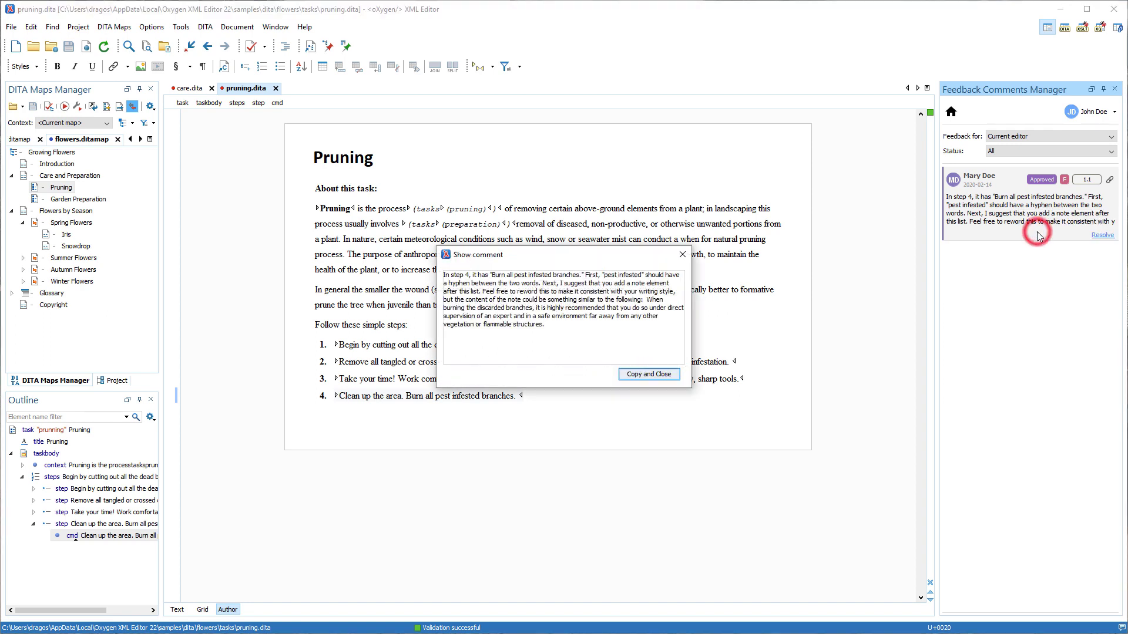